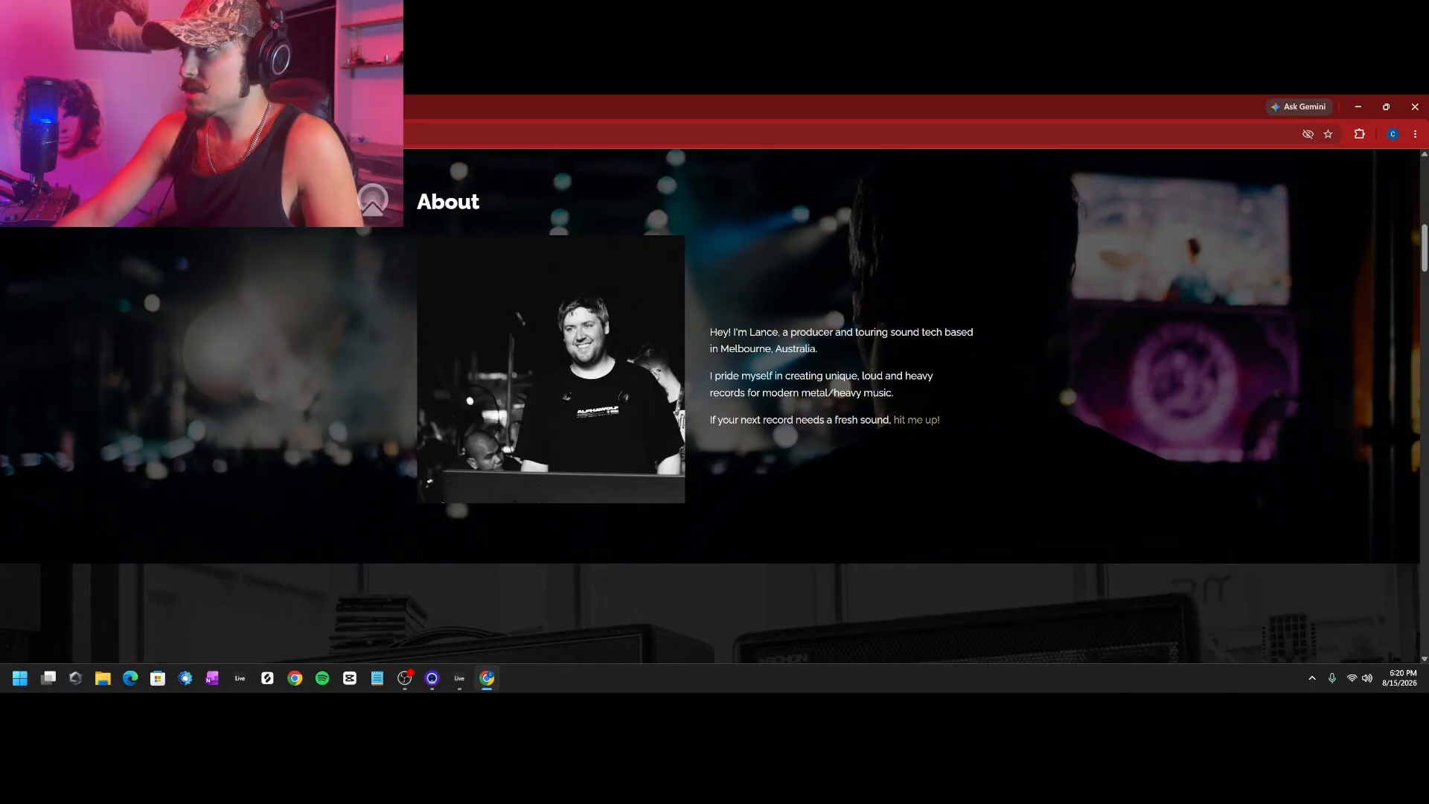
Browse the producer's About section and the full track list of the embedded Prenc Audio Spotify playlist.
{"action": "scroll", "coordinate": [945, 325], "scroll_direction": "up", "scroll_amount": 2}
{"action": "scroll", "coordinate": [915, 310], "scroll_direction": "down", "scroll_amount": 6}
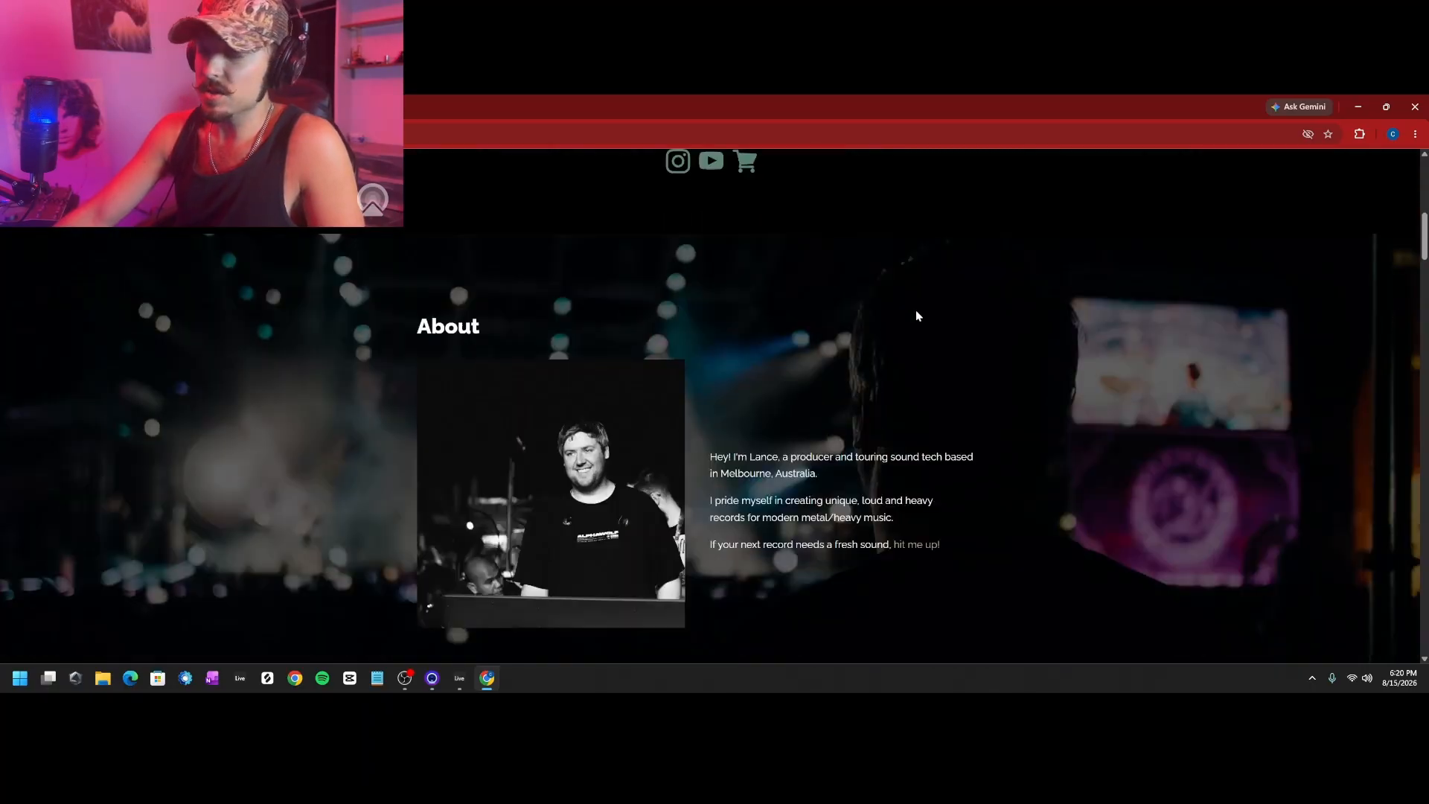
{"action": "scroll", "coordinate": [534, 362], "scroll_direction": "down", "scroll_amount": 4}
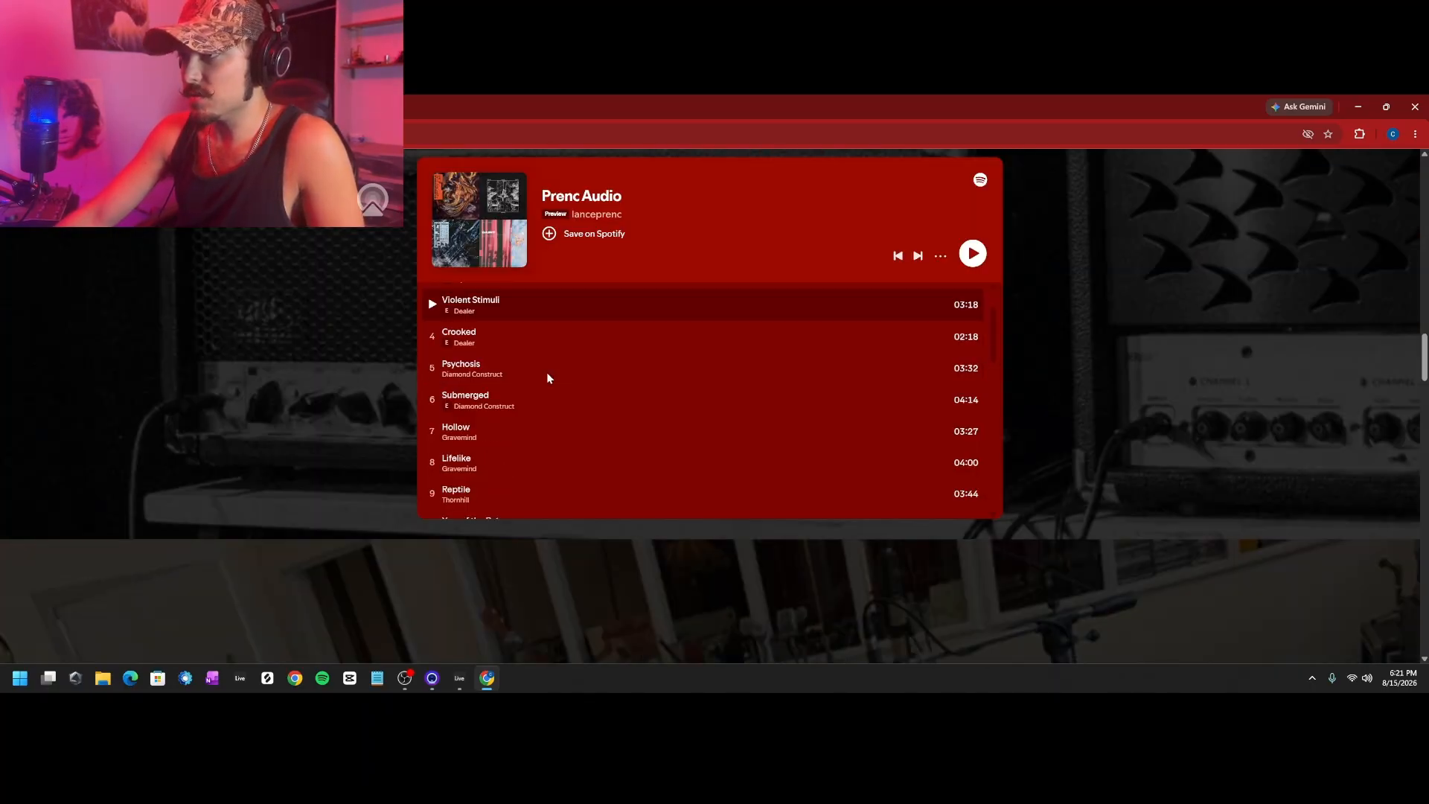
{"action": "scroll", "coordinate": [551, 429], "scroll_direction": "down", "scroll_amount": 3}
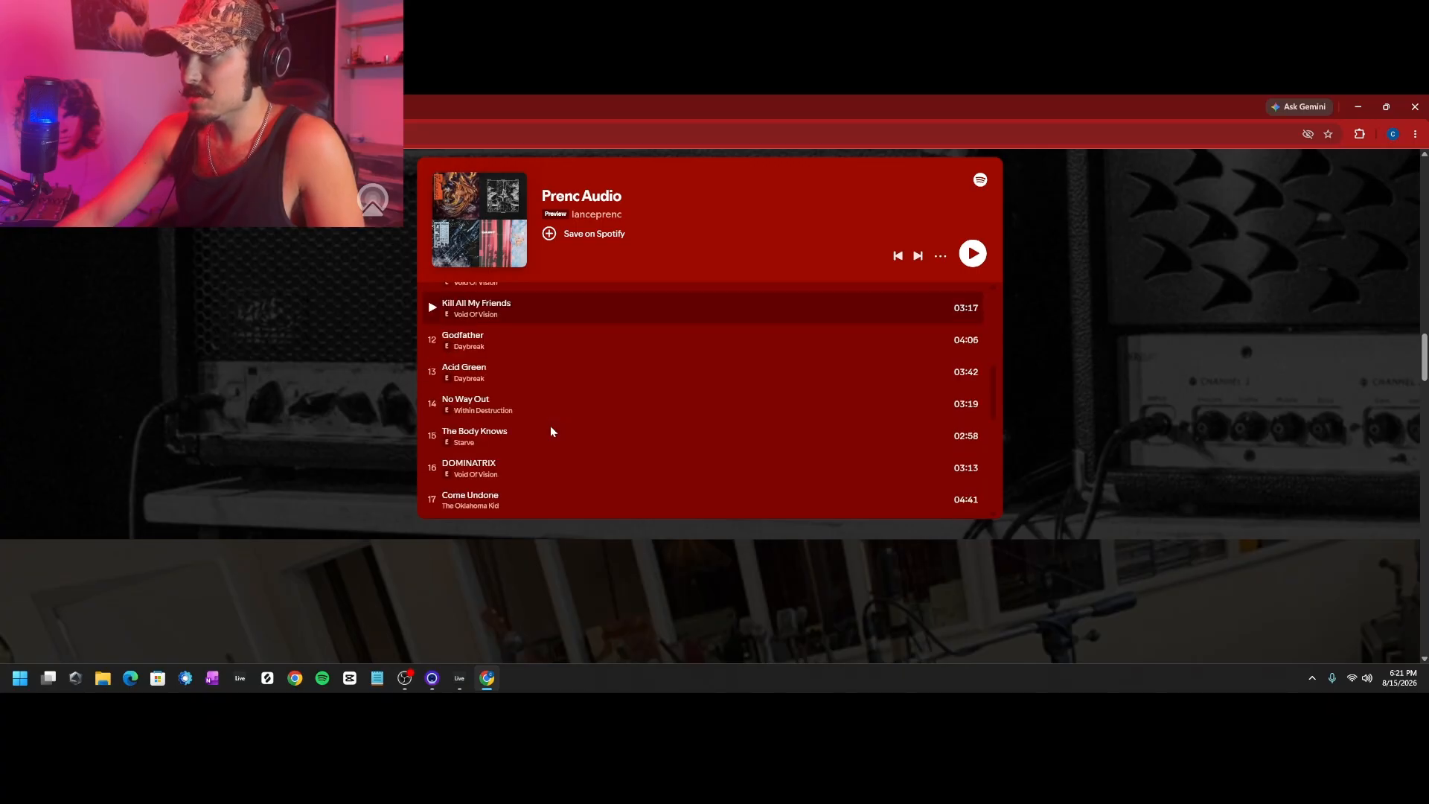
{"action": "scroll", "coordinate": [551, 432], "scroll_direction": "down", "scroll_amount": 2}
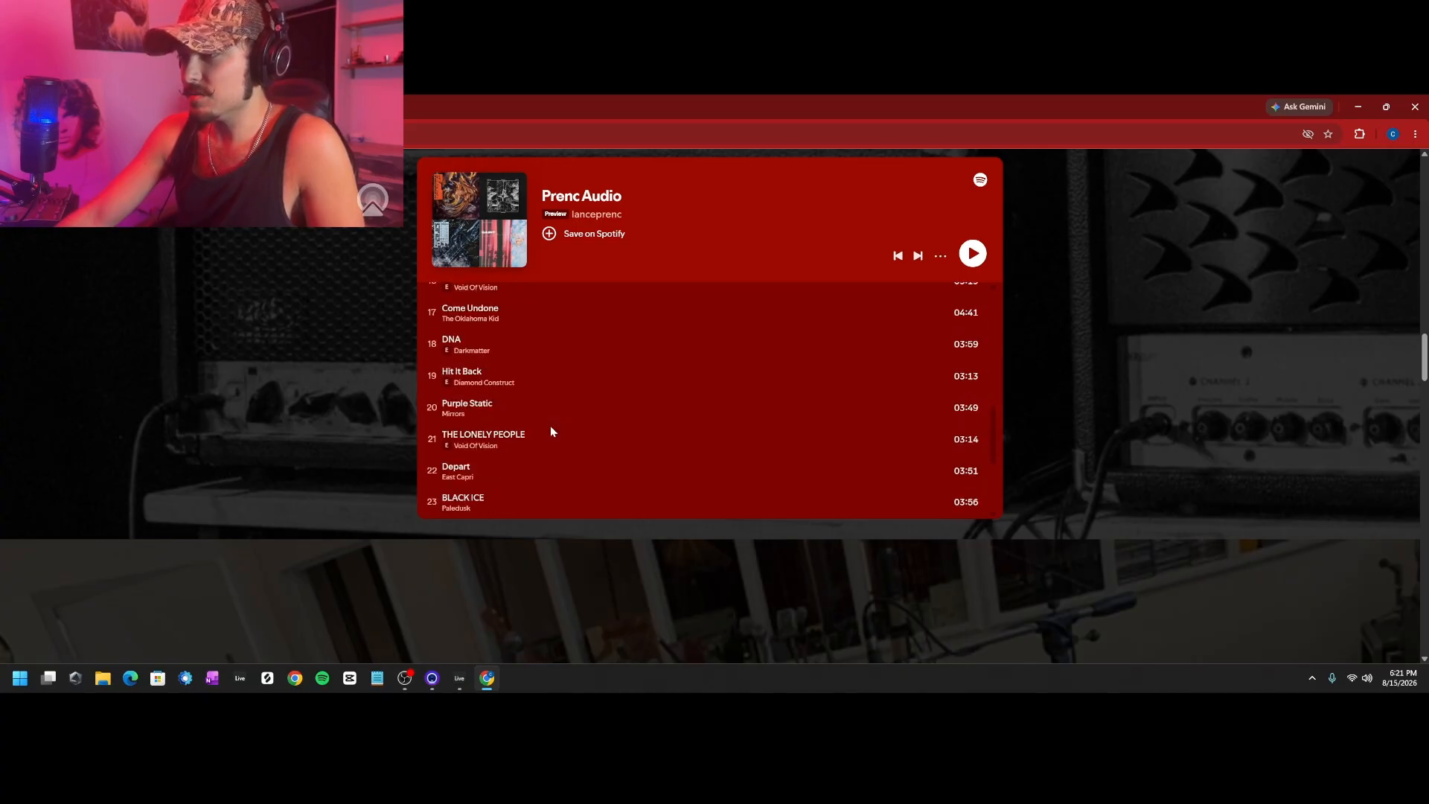
{"action": "scroll", "coordinate": [551, 432], "scroll_direction": "down", "scroll_amount": 3}
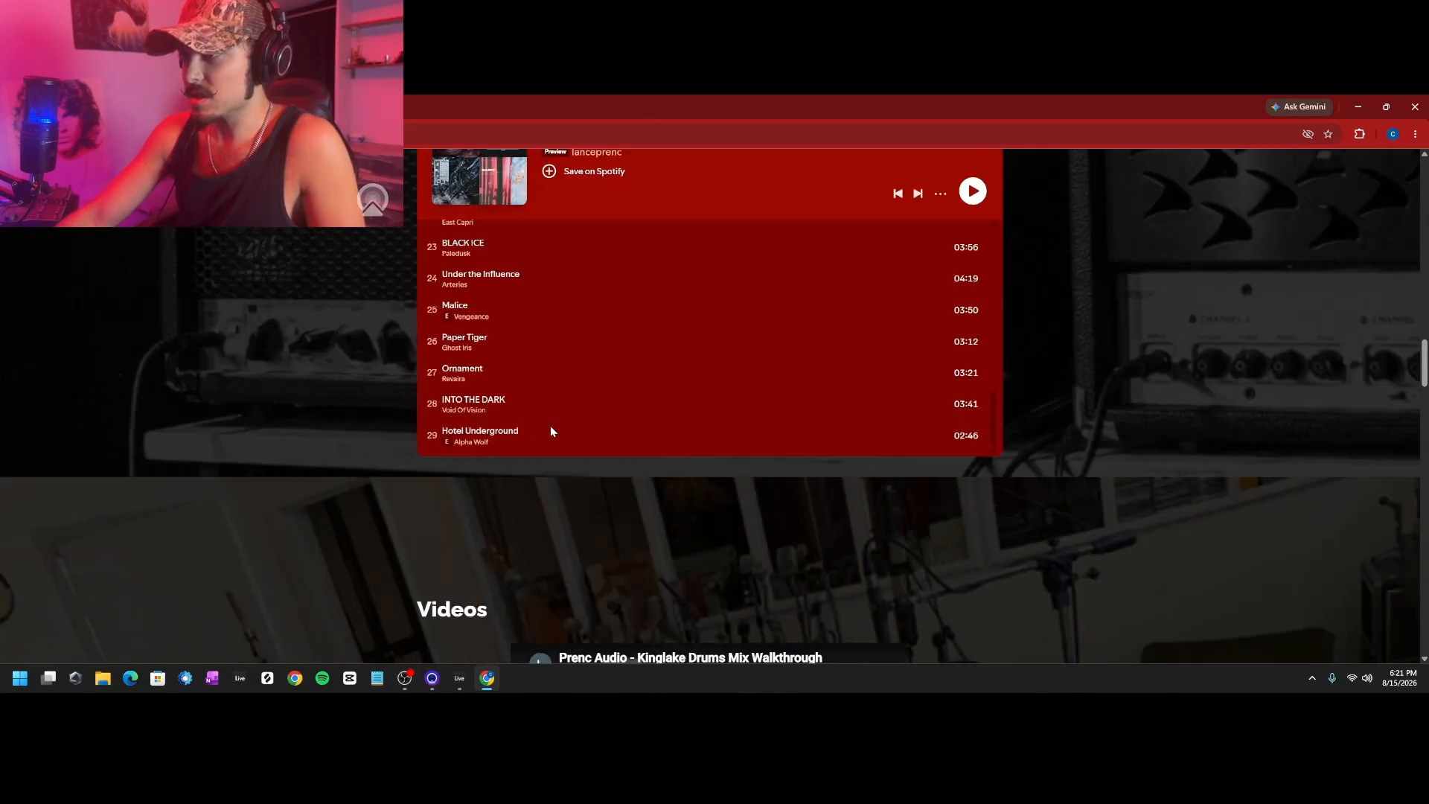
{"action": "scroll", "coordinate": [1087, 459], "scroll_direction": "up", "scroll_amount": 4}
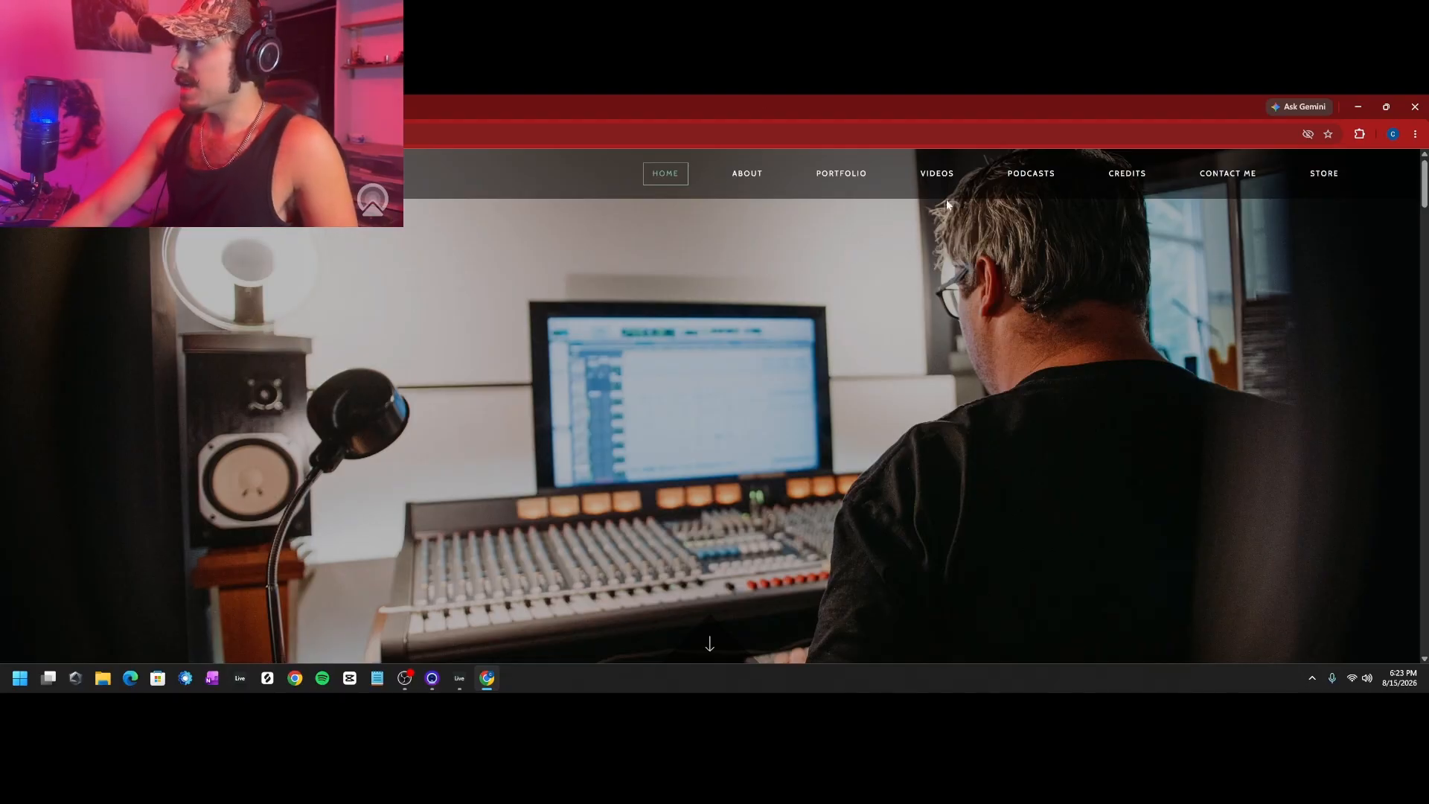
Switch to the Ableton Live project and fold the bass tracks and all other tracks in the arrangement.
{"action": "left_click", "coordinate": [404, 678]}
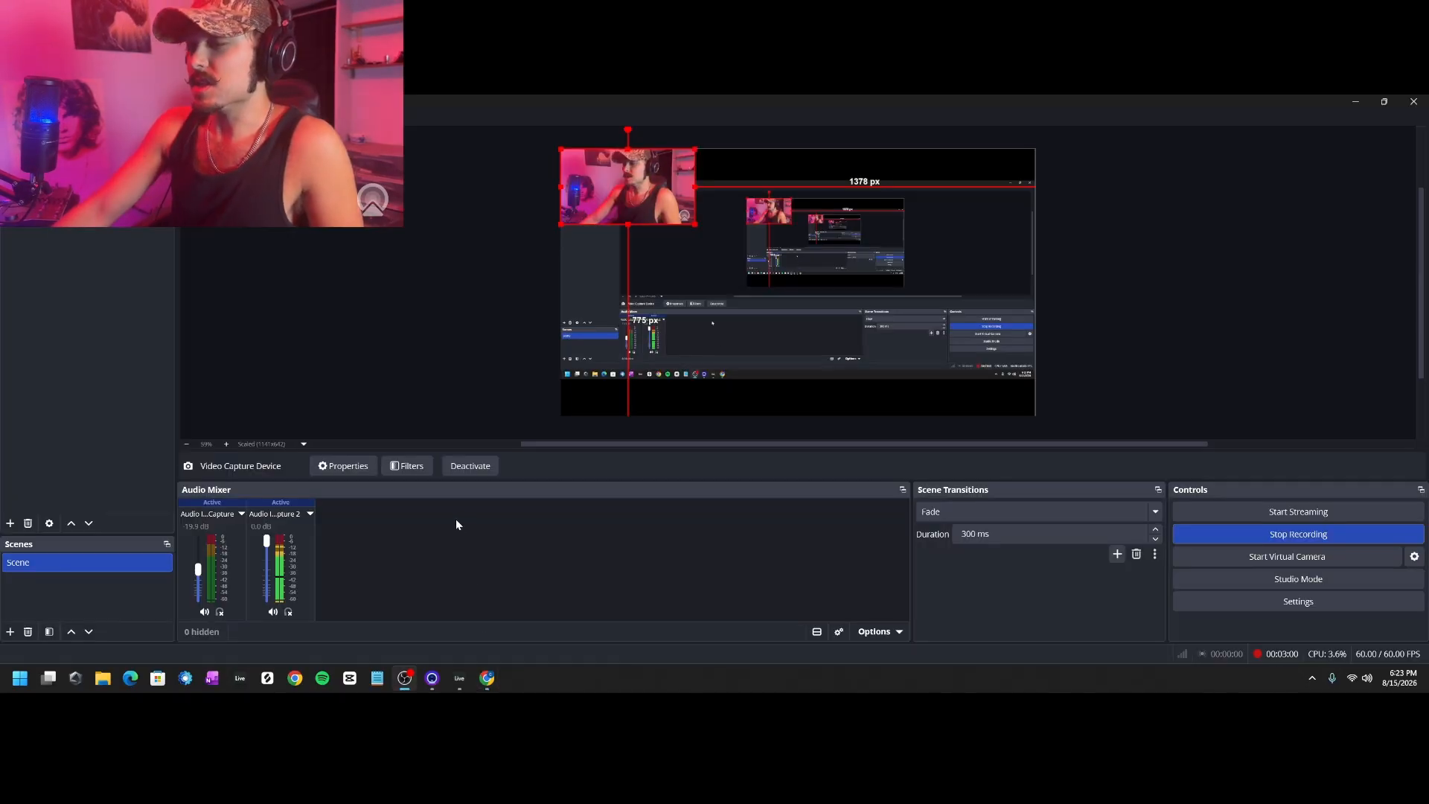
{"action": "left_click", "coordinate": [461, 677]}
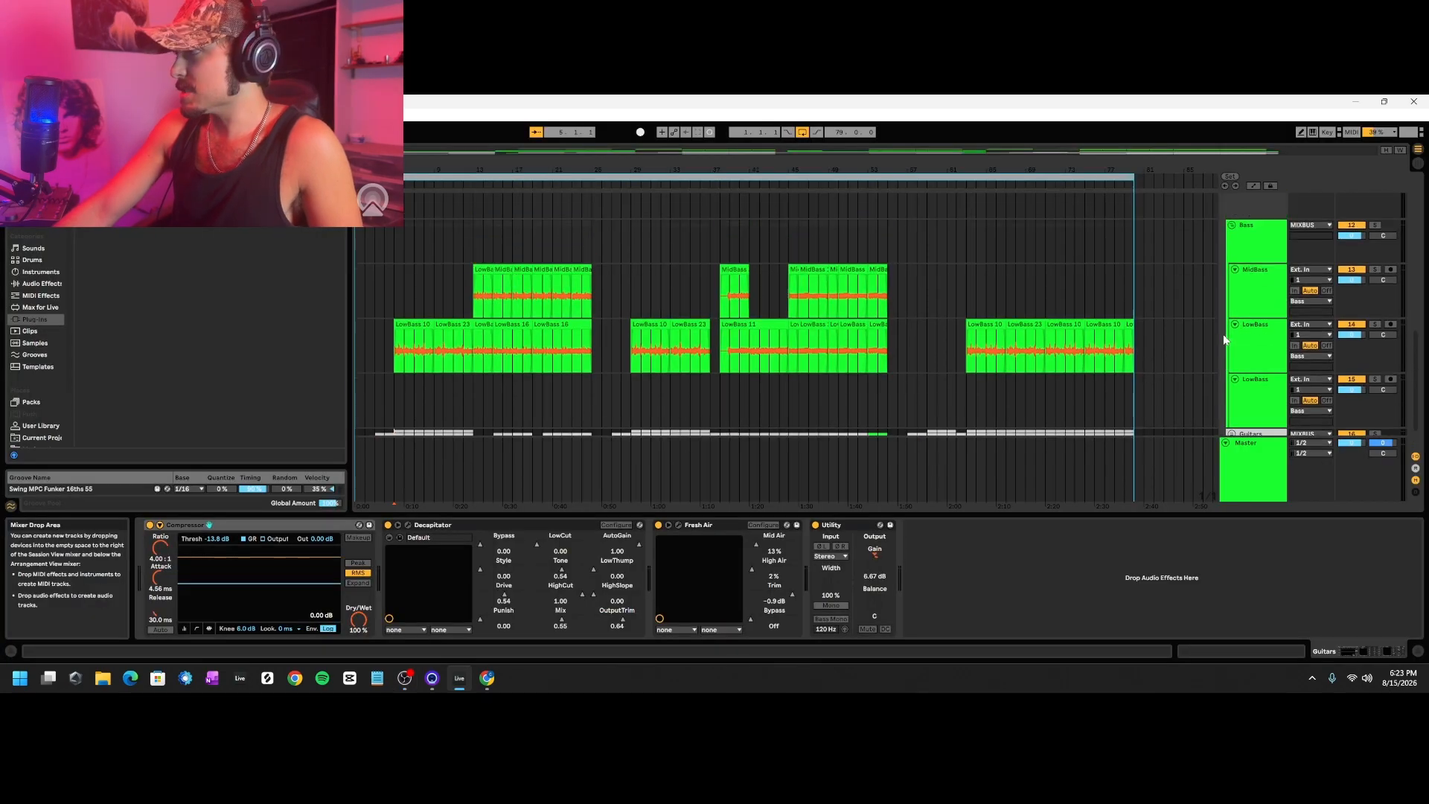
{"action": "left_click", "coordinate": [1235, 332]}
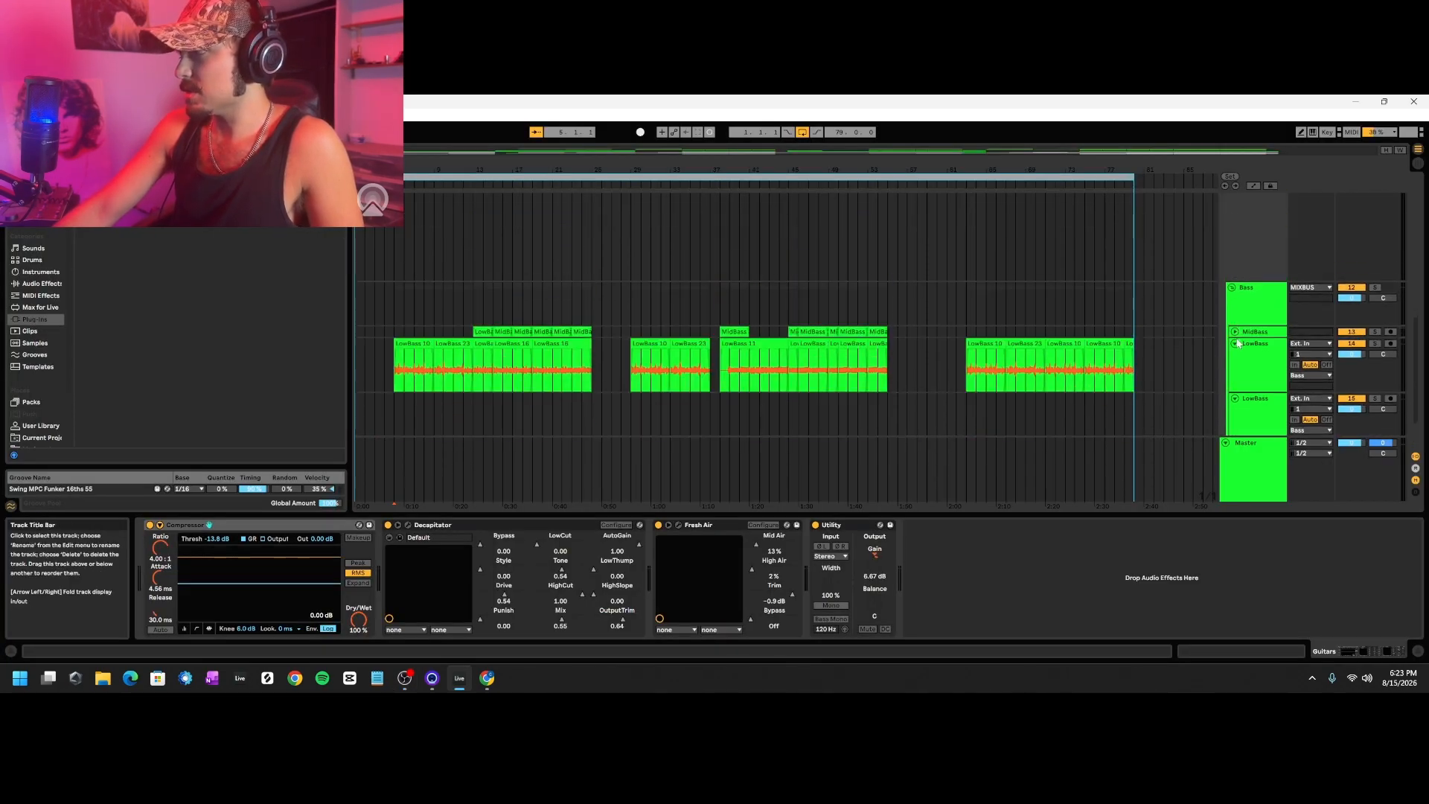
{"action": "left_click", "coordinate": [1236, 345]}
{"action": "left_click", "coordinate": [1236, 345], "text": "alt"}
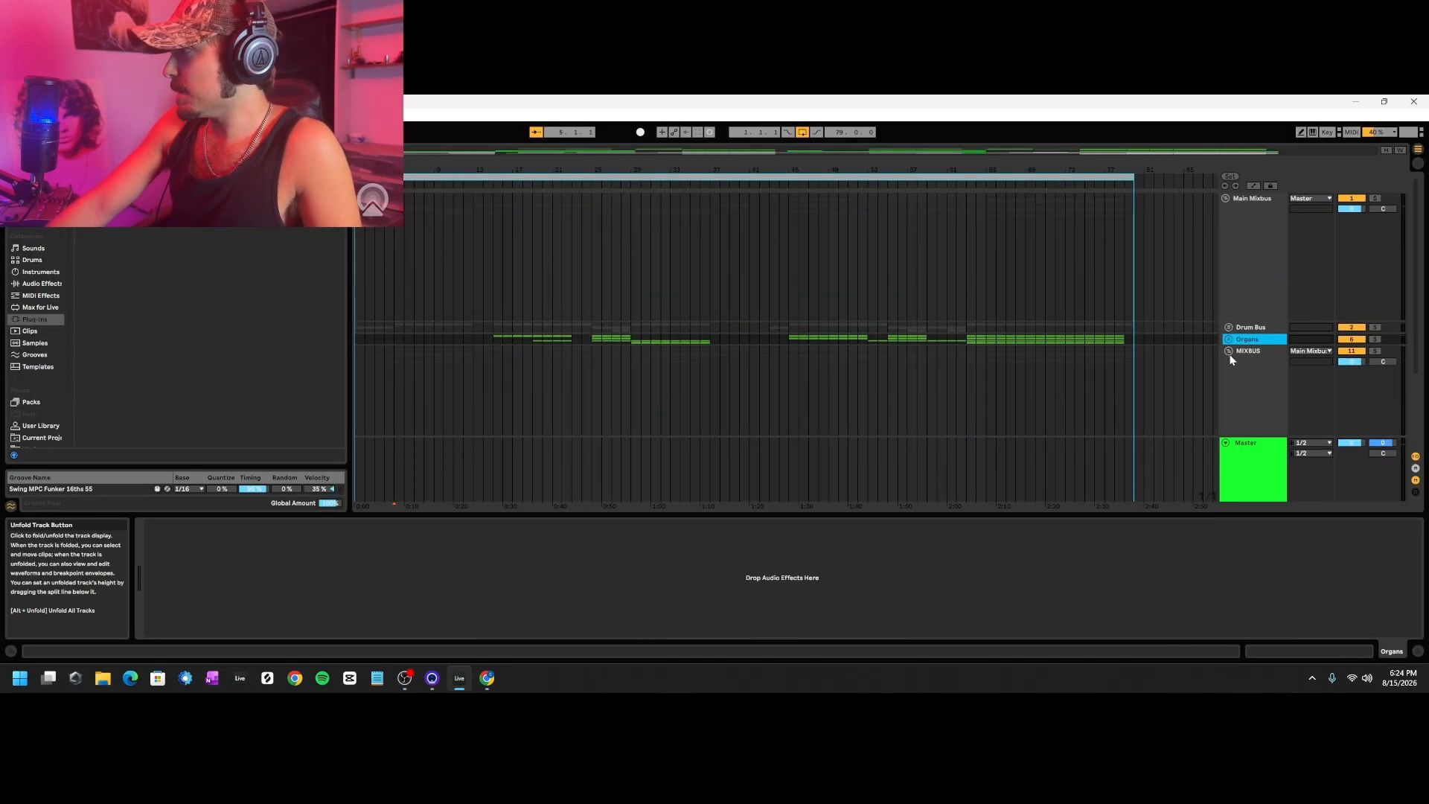
Examine the FG-401 compressor settings in the Virtual Mix Rack on the Main Mixbus, and close the plug-in window.
{"action": "left_click", "coordinate": [1242, 239]}
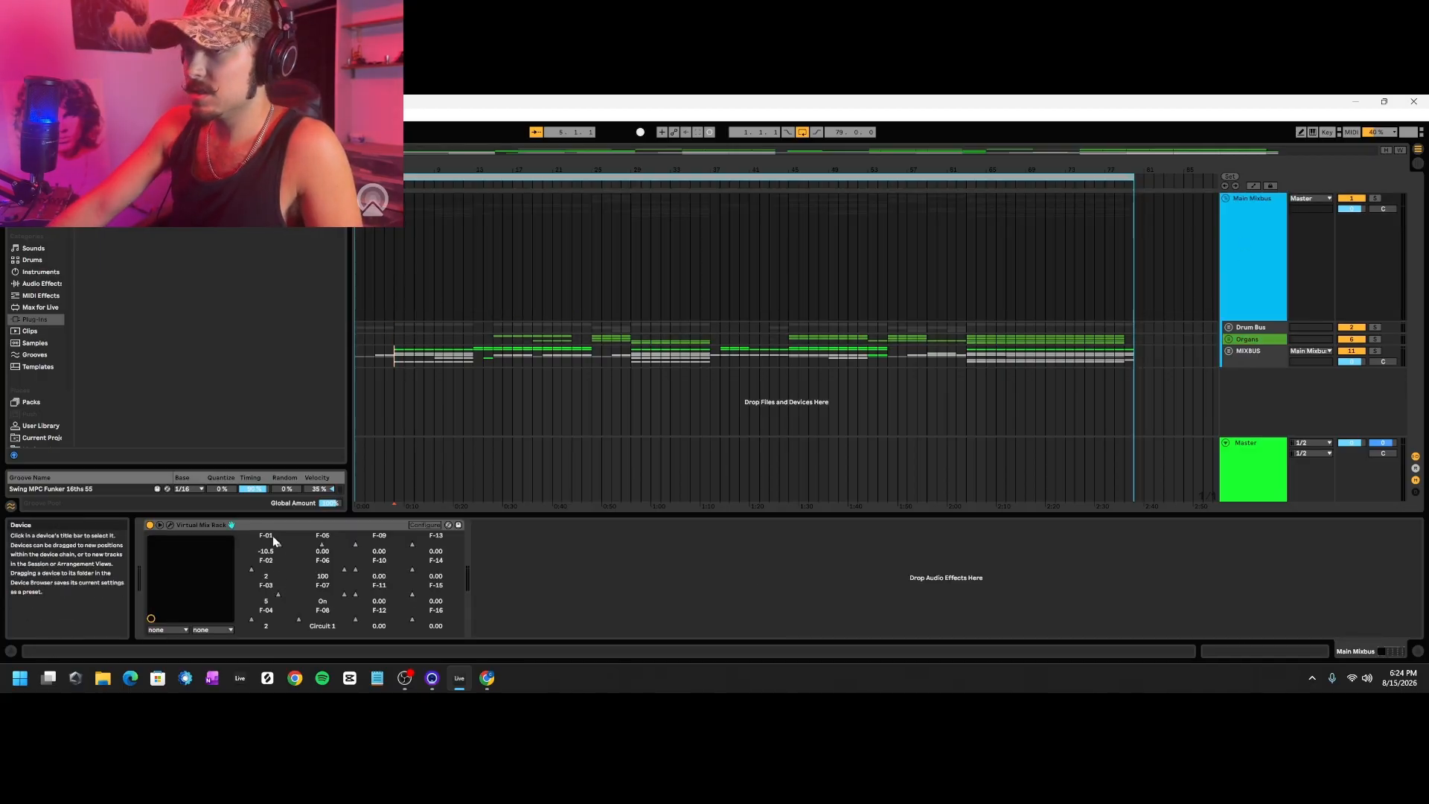
{"action": "left_click", "coordinate": [413, 525]}
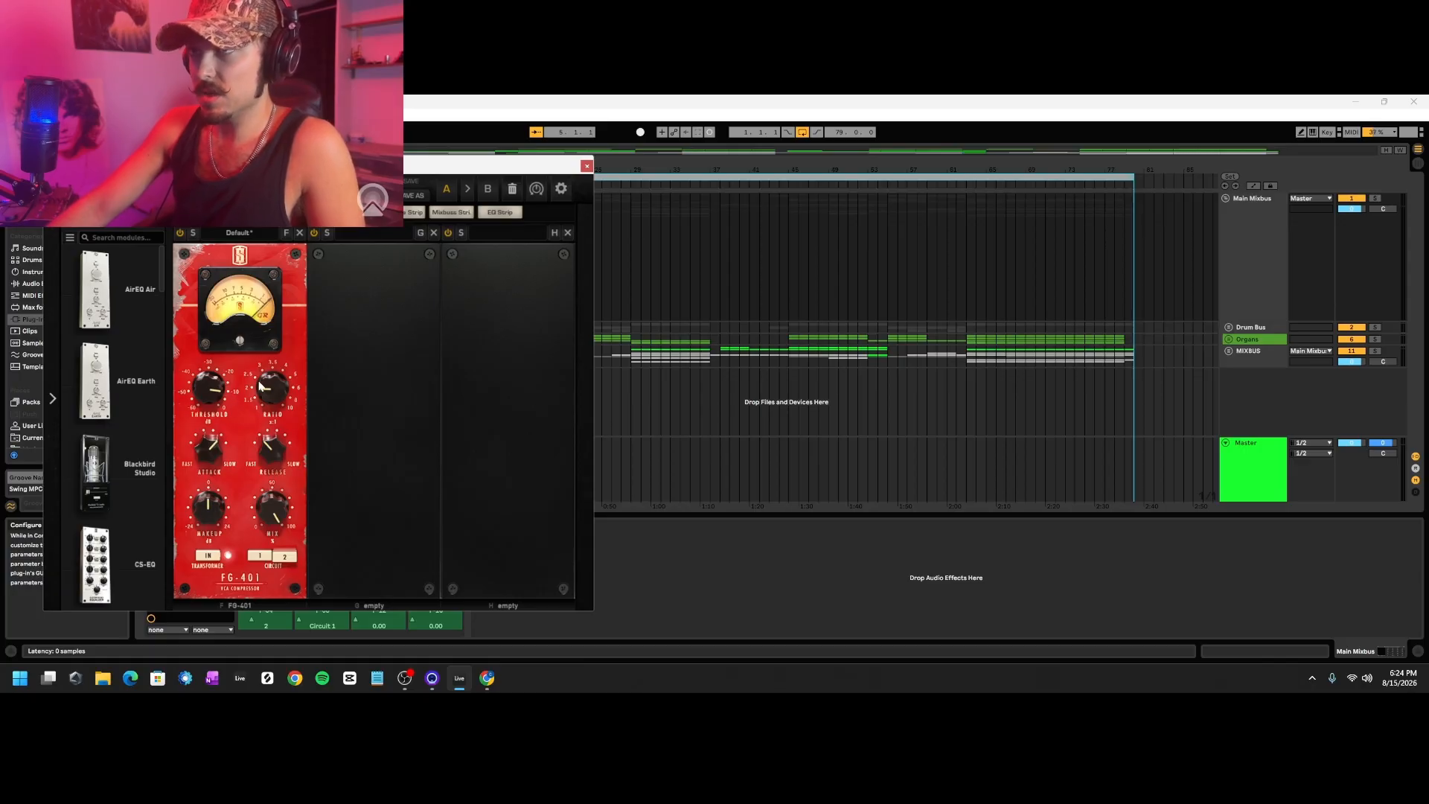
{"action": "left_click", "coordinate": [587, 166]}
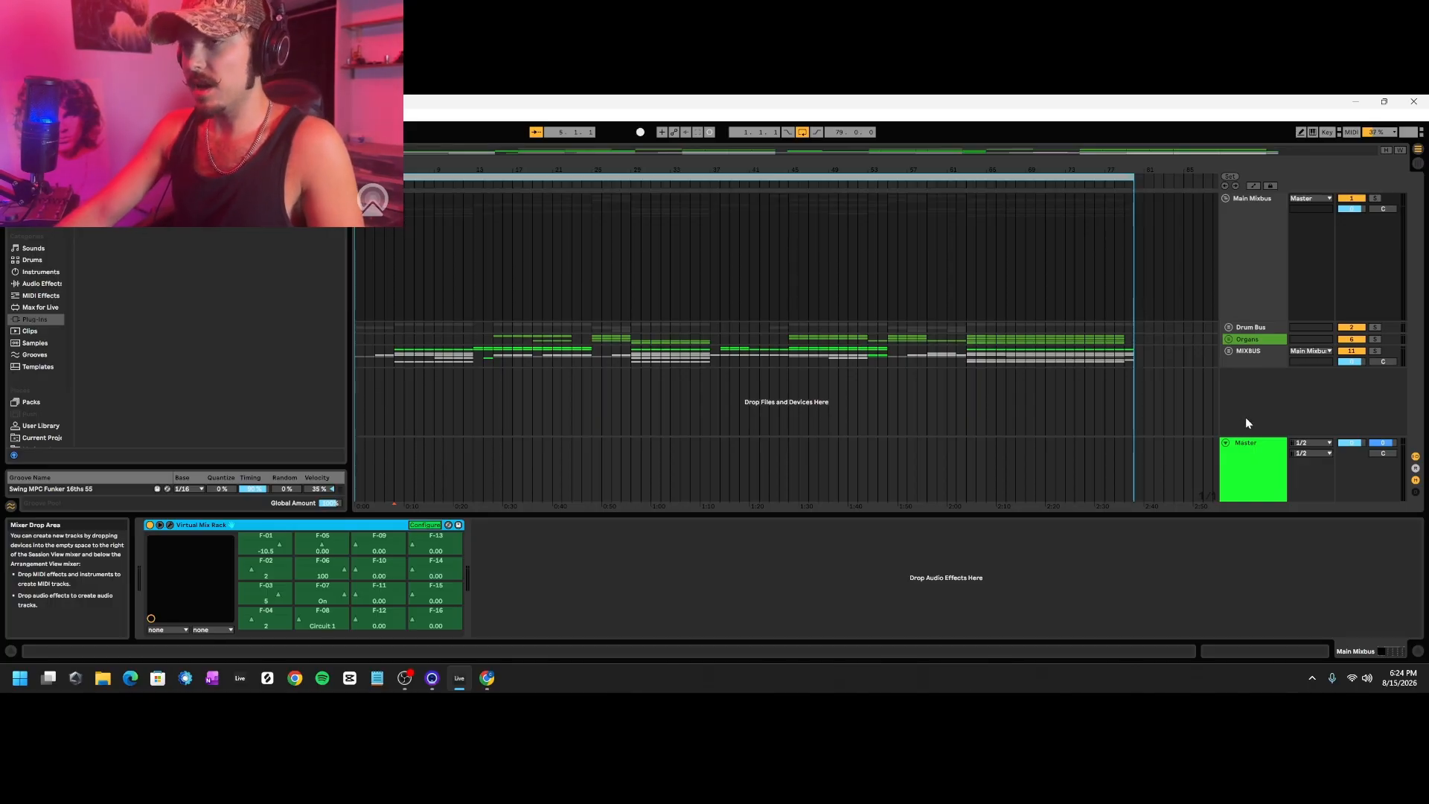
{"action": "left_click", "coordinate": [1249, 234]}
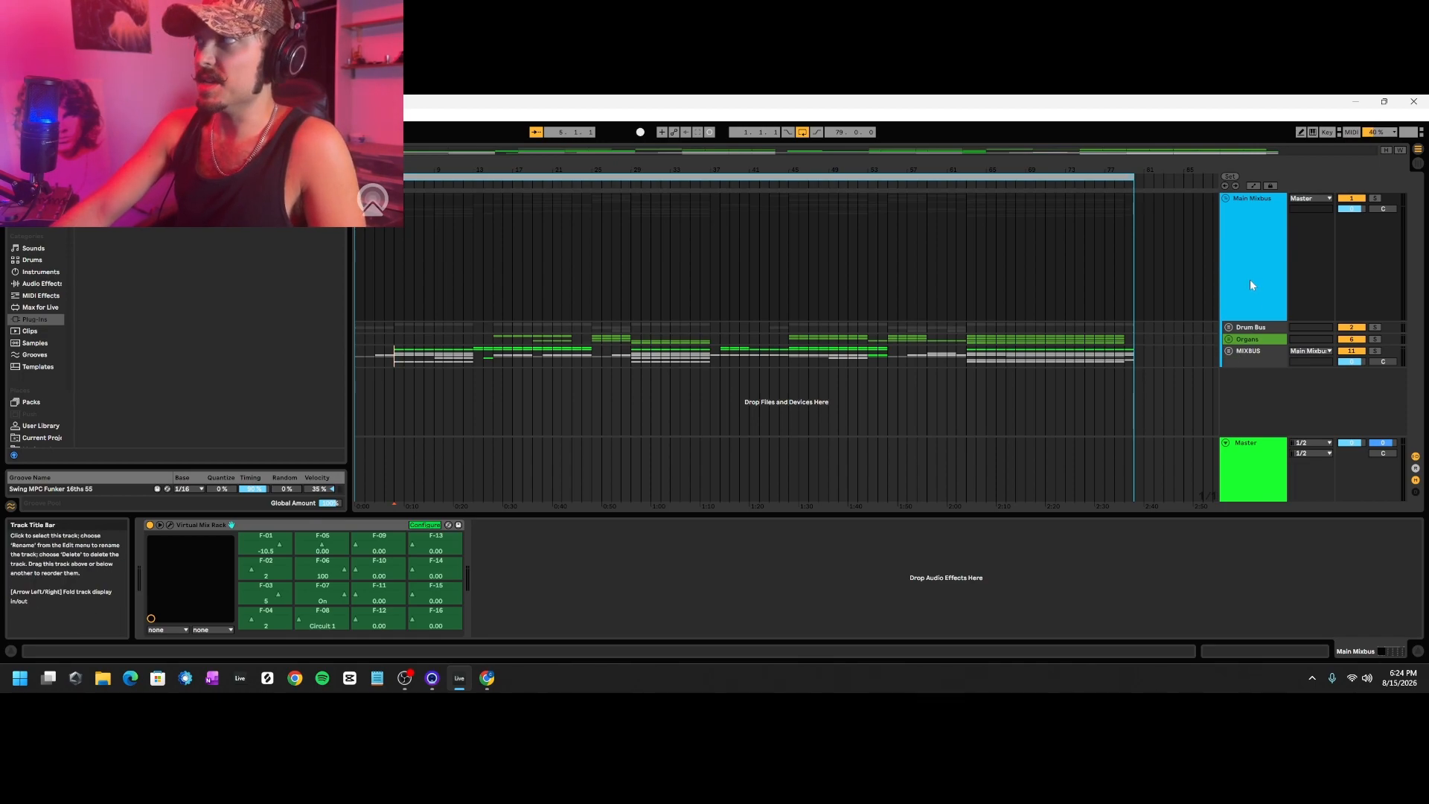
Unfold the Drum Bus, set the playback position to bar 63 and open the GClip plug-in from its effect chain.
{"action": "left_click", "coordinate": [1229, 328]}
{"action": "left_click", "coordinate": [1243, 344]}
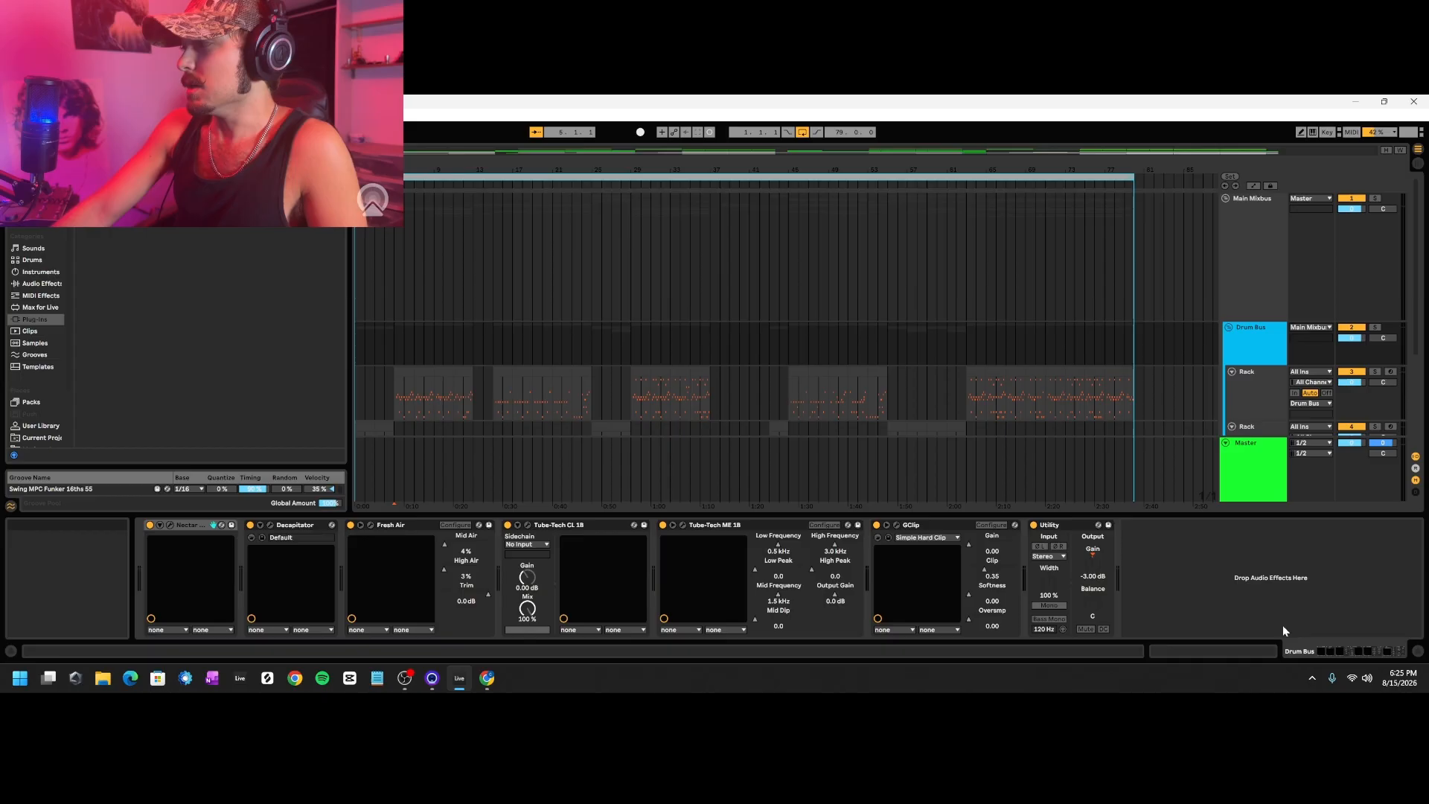
{"action": "left_click", "coordinate": [945, 524]}
{"action": "left_click", "coordinate": [965, 343]}
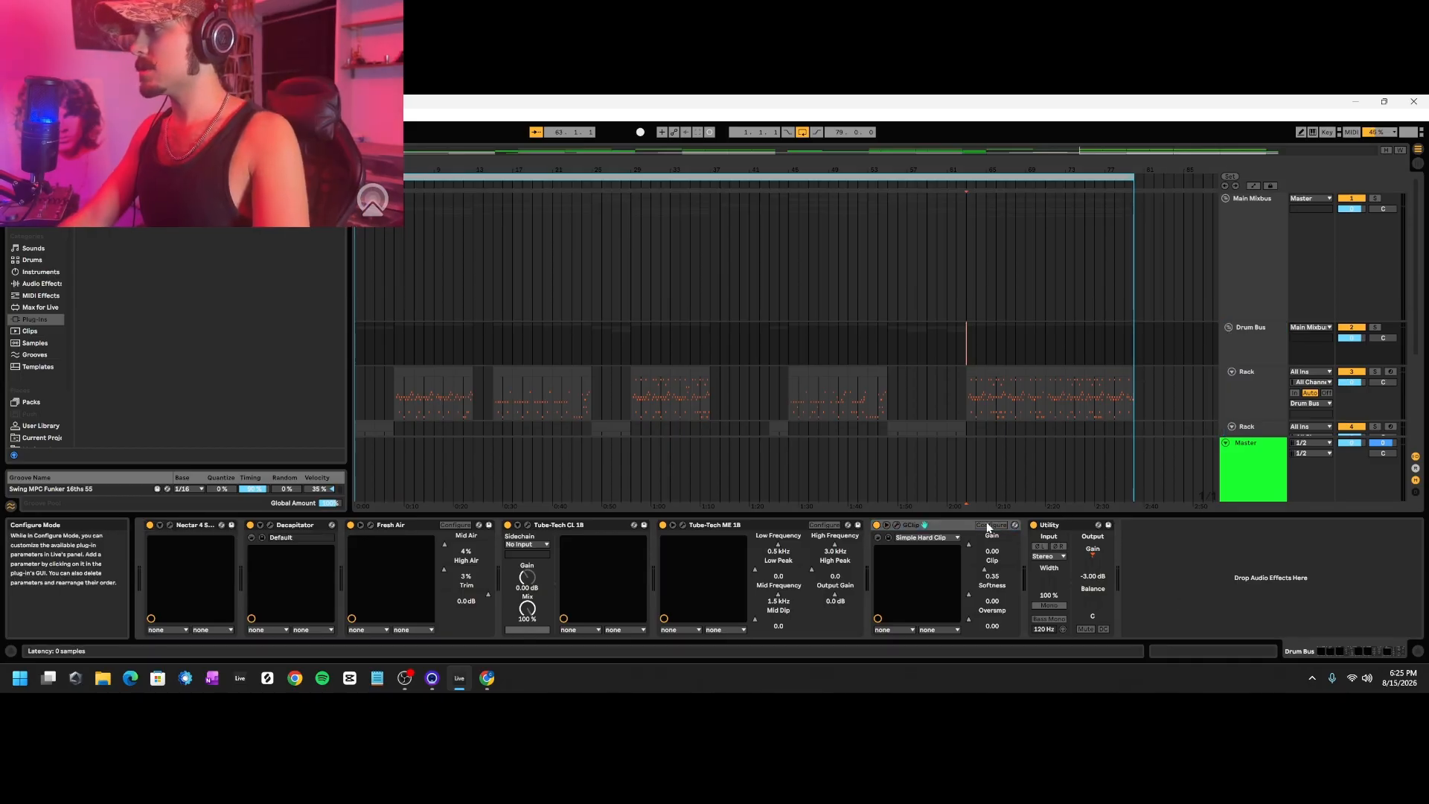
{"action": "left_click", "coordinate": [991, 525]}
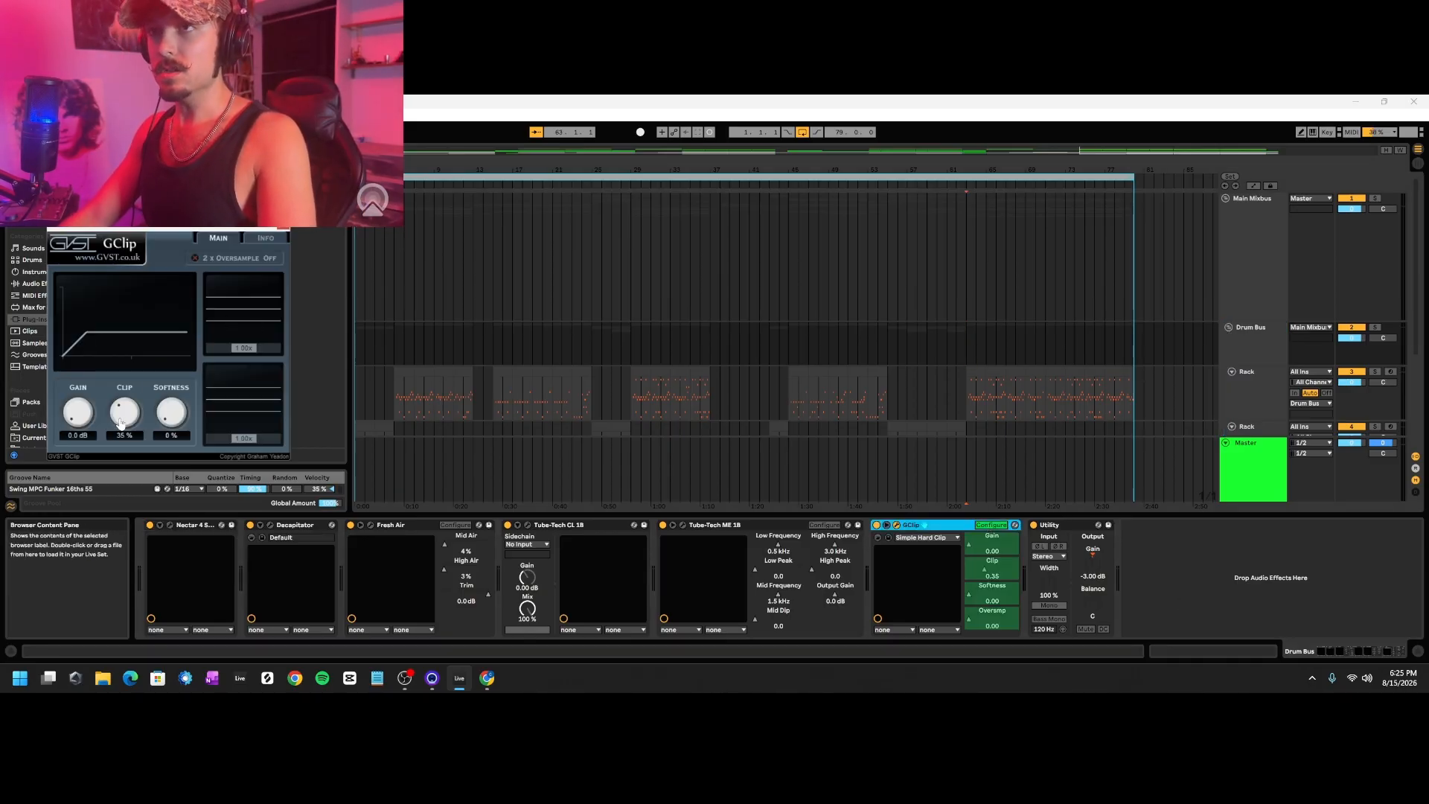
Play the section from bar 63 and magnify GClip's input waveform display to inspect the drum clipping.
{"action": "key", "text": "space"}
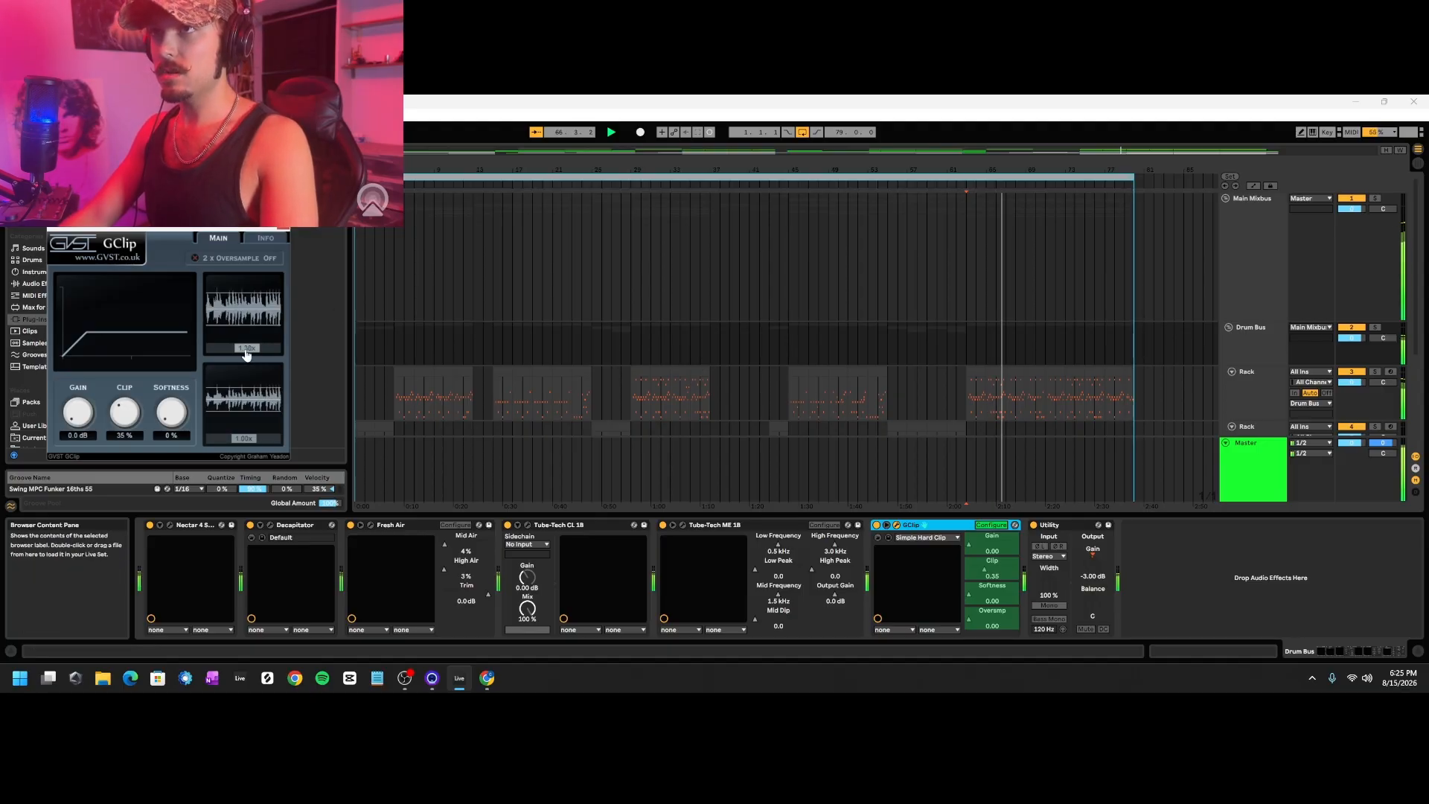
{"action": "left_click_drag", "start_coordinate": [250, 347], "coordinate": [251, 352]}
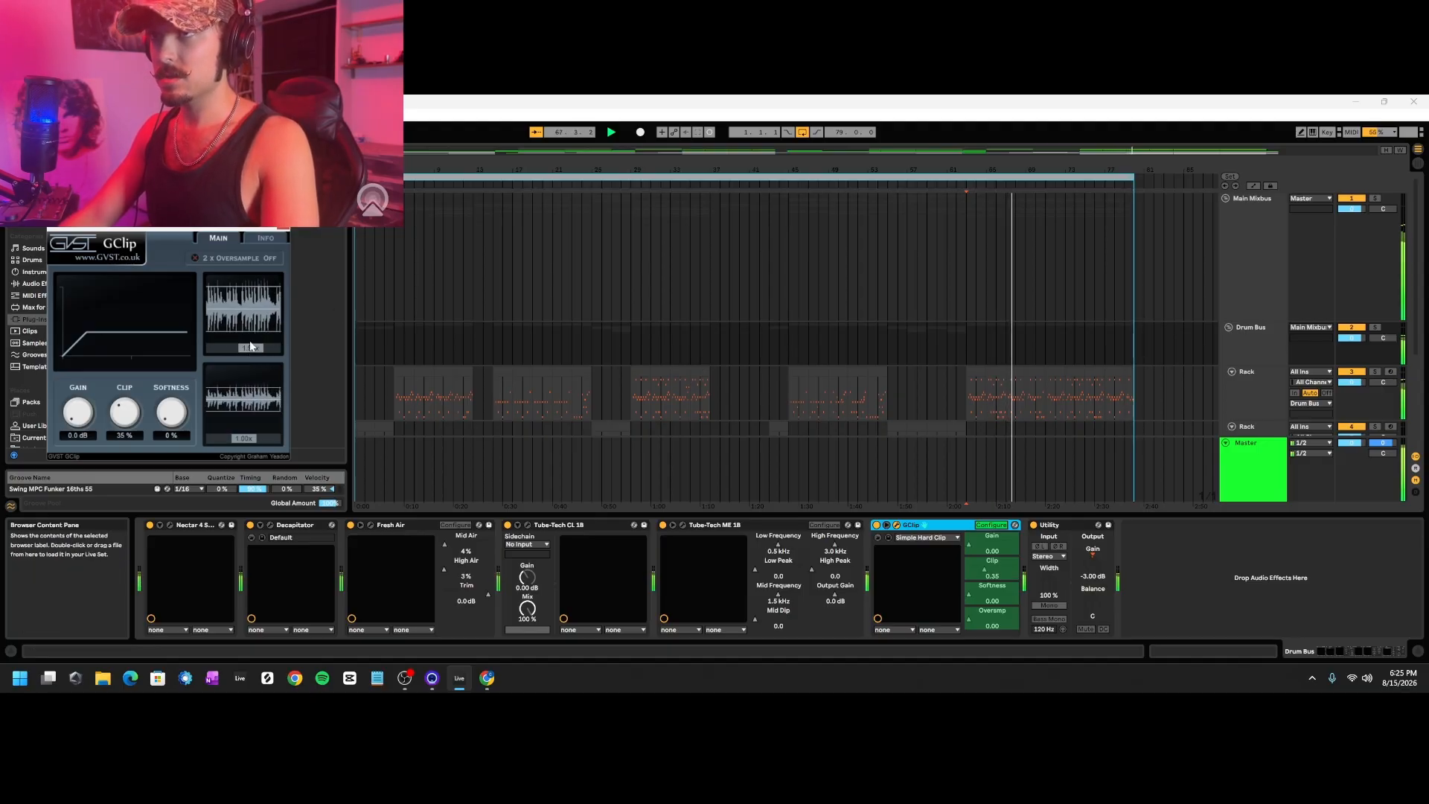
{"action": "left_click", "coordinate": [955, 340]}
{"action": "key", "text": "space"}
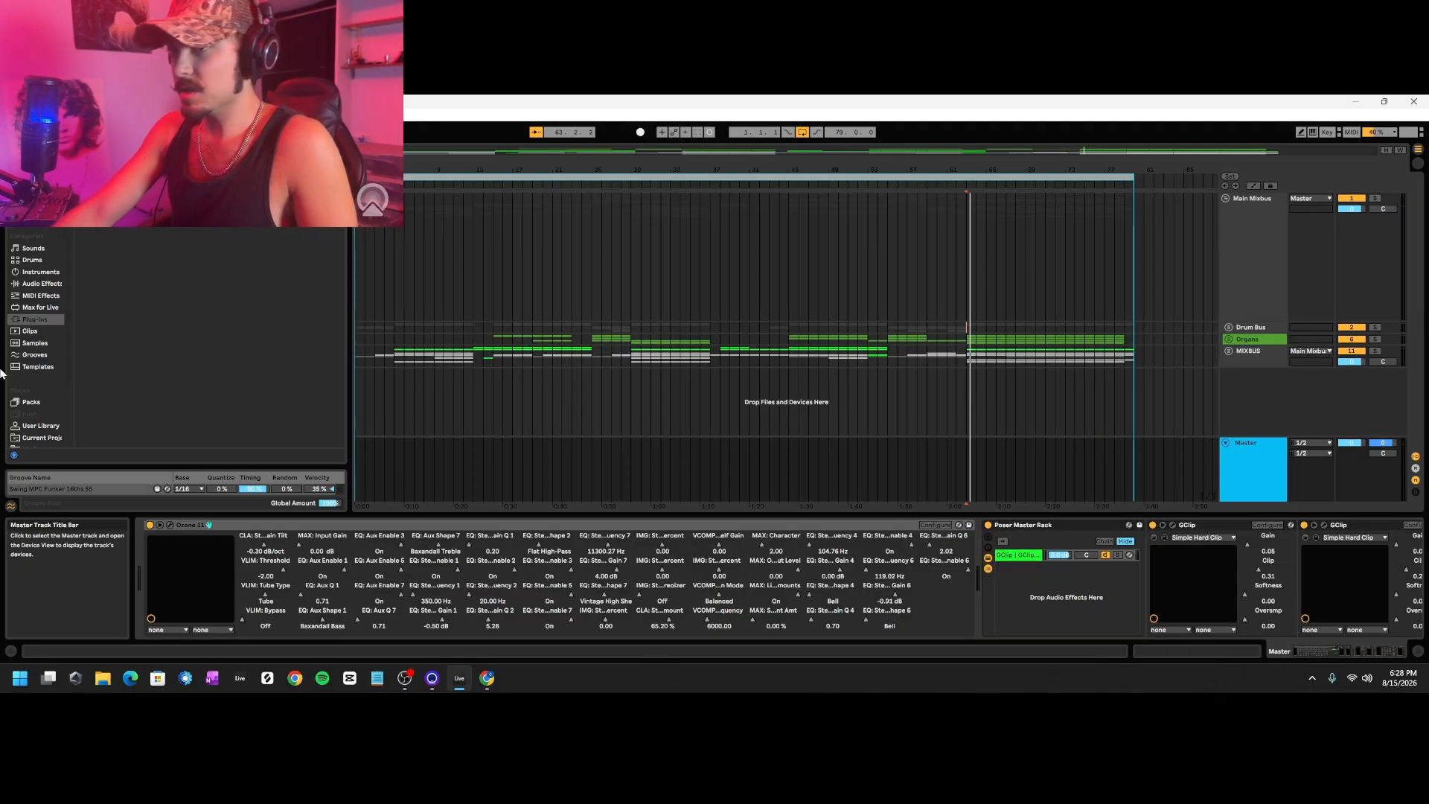
Open Ozone 11 on the Master track, move its window upward and examine its equalizer and Clarity modules.
{"action": "left_click", "coordinate": [937, 526]}
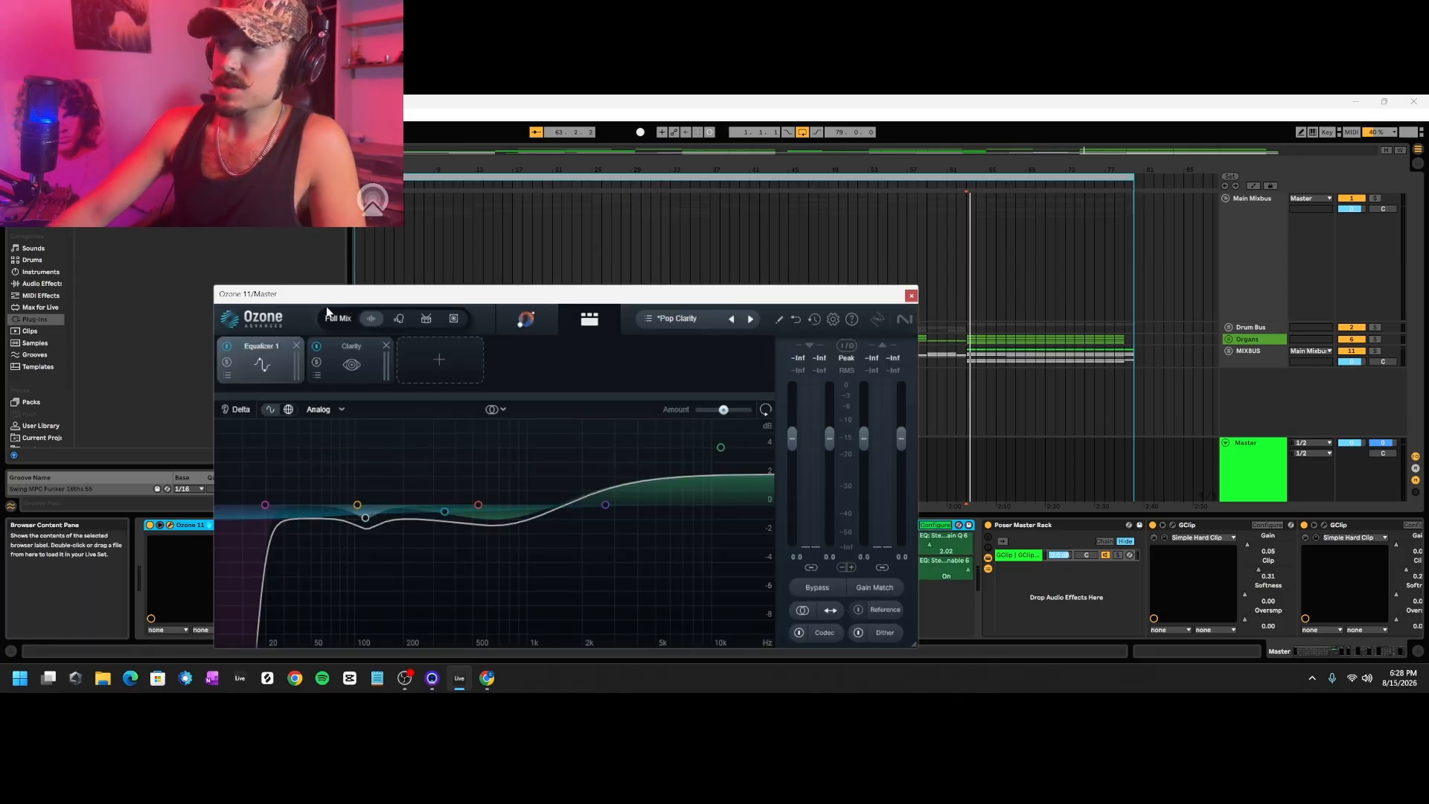
{"action": "left_click_drag", "start_coordinate": [352, 294], "coordinate": [374, 218]}
{"action": "left_click", "coordinate": [375, 290]}
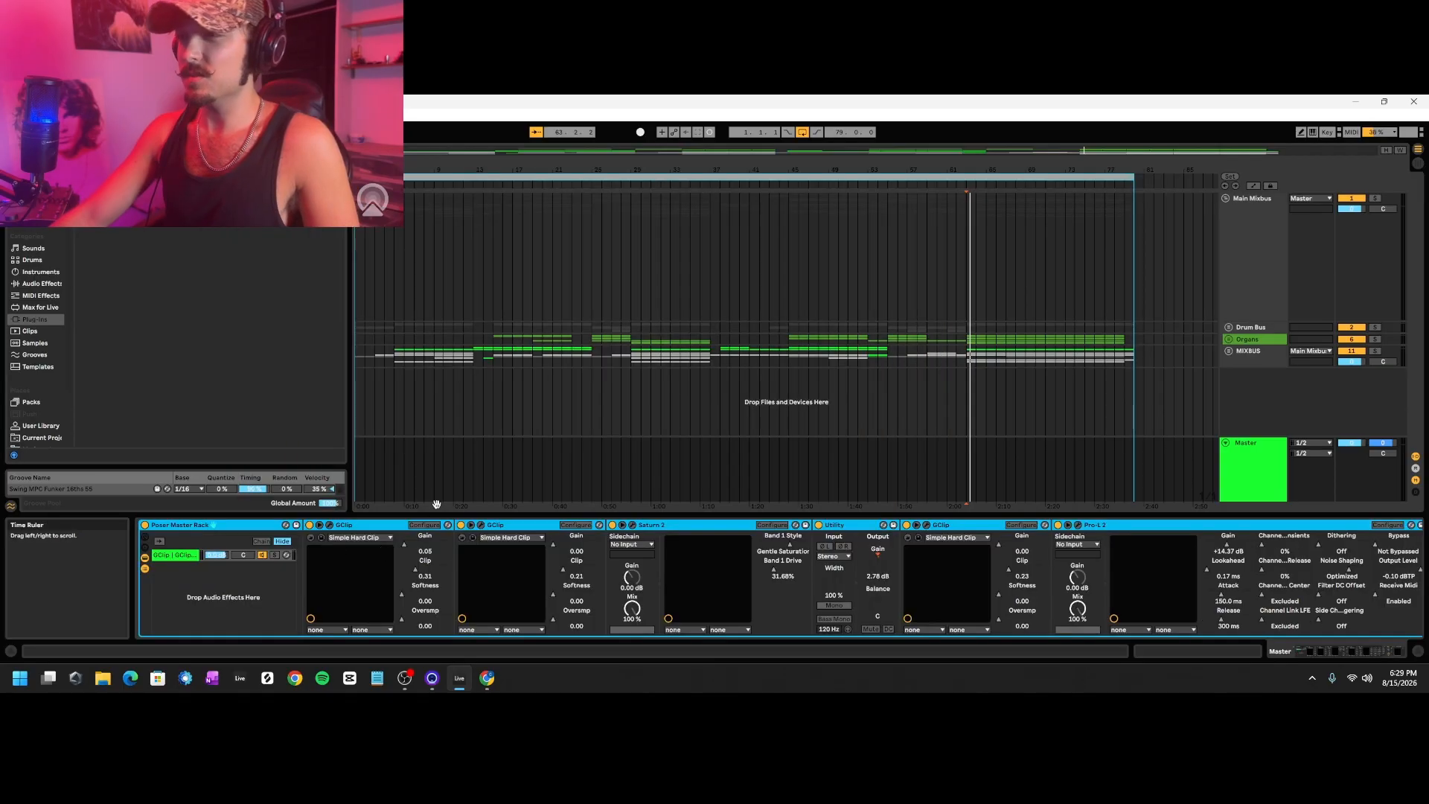
Open the first GClip on the Master track, and magnify its input waveform to 2.77x during playback from bar 63.
{"action": "left_click", "coordinate": [425, 526]}
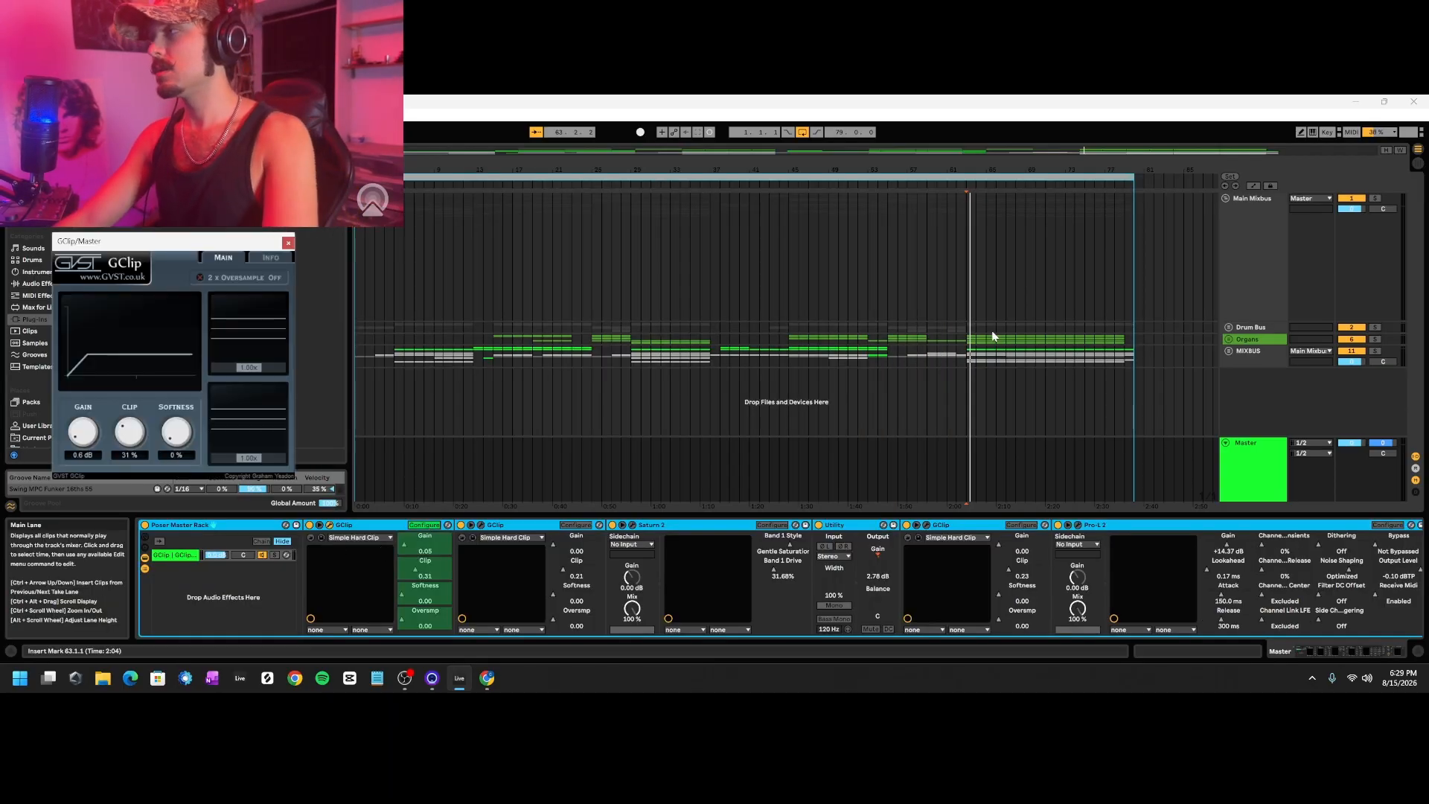
{"action": "key", "text": "space"}
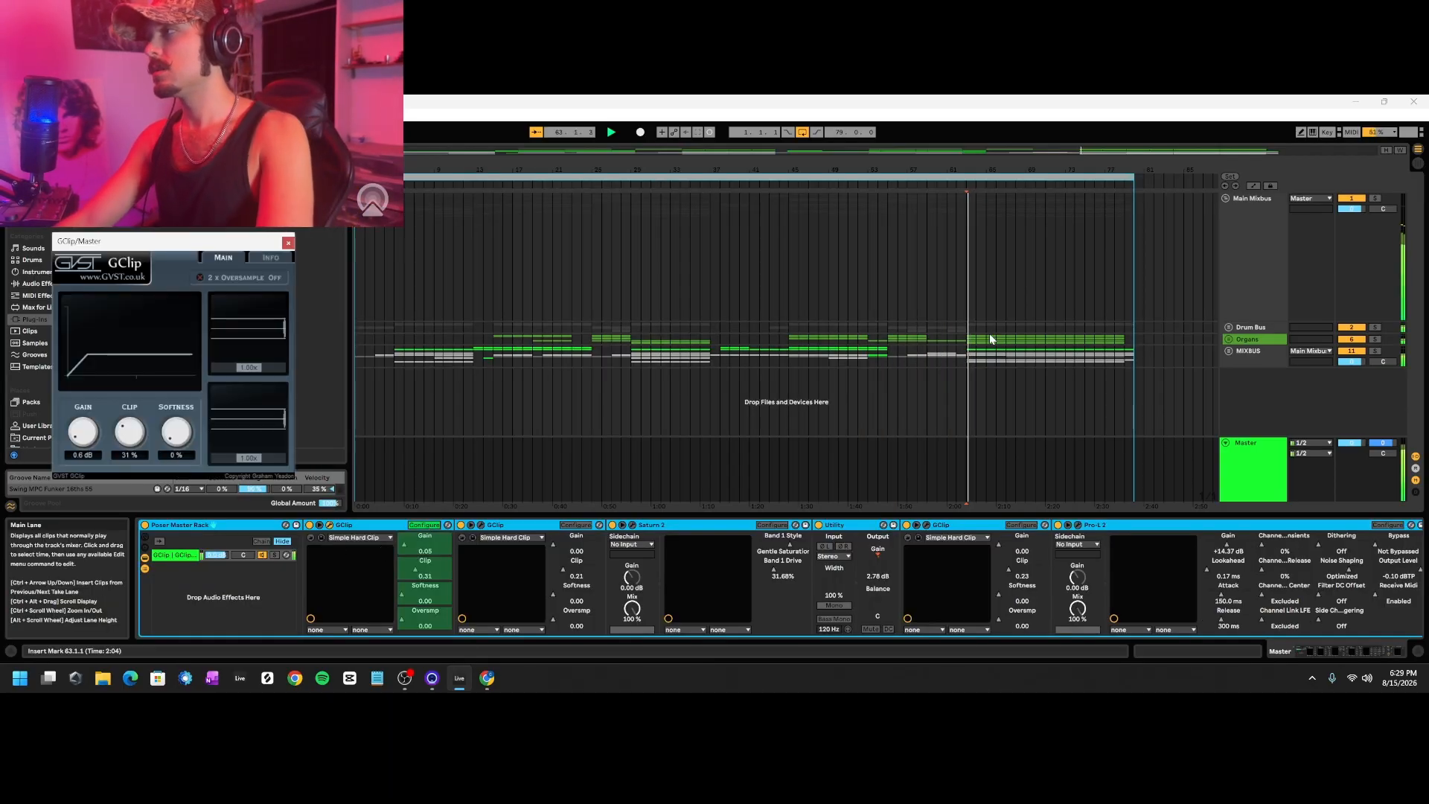
{"action": "left_click", "coordinate": [257, 368]}
{"action": "left_click_drag", "start_coordinate": [256, 369], "coordinate": [259, 369]}
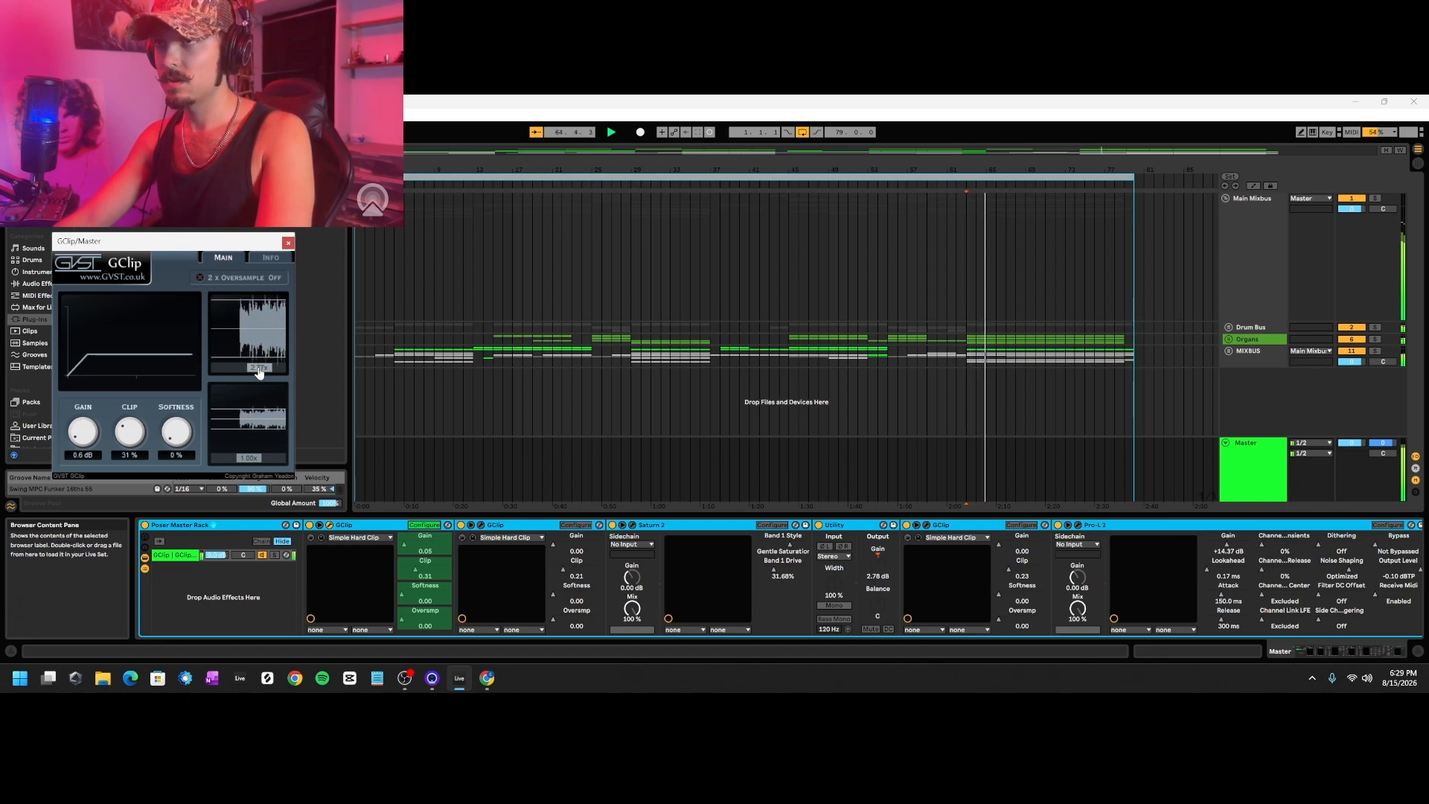
{"action": "key", "text": "space"}
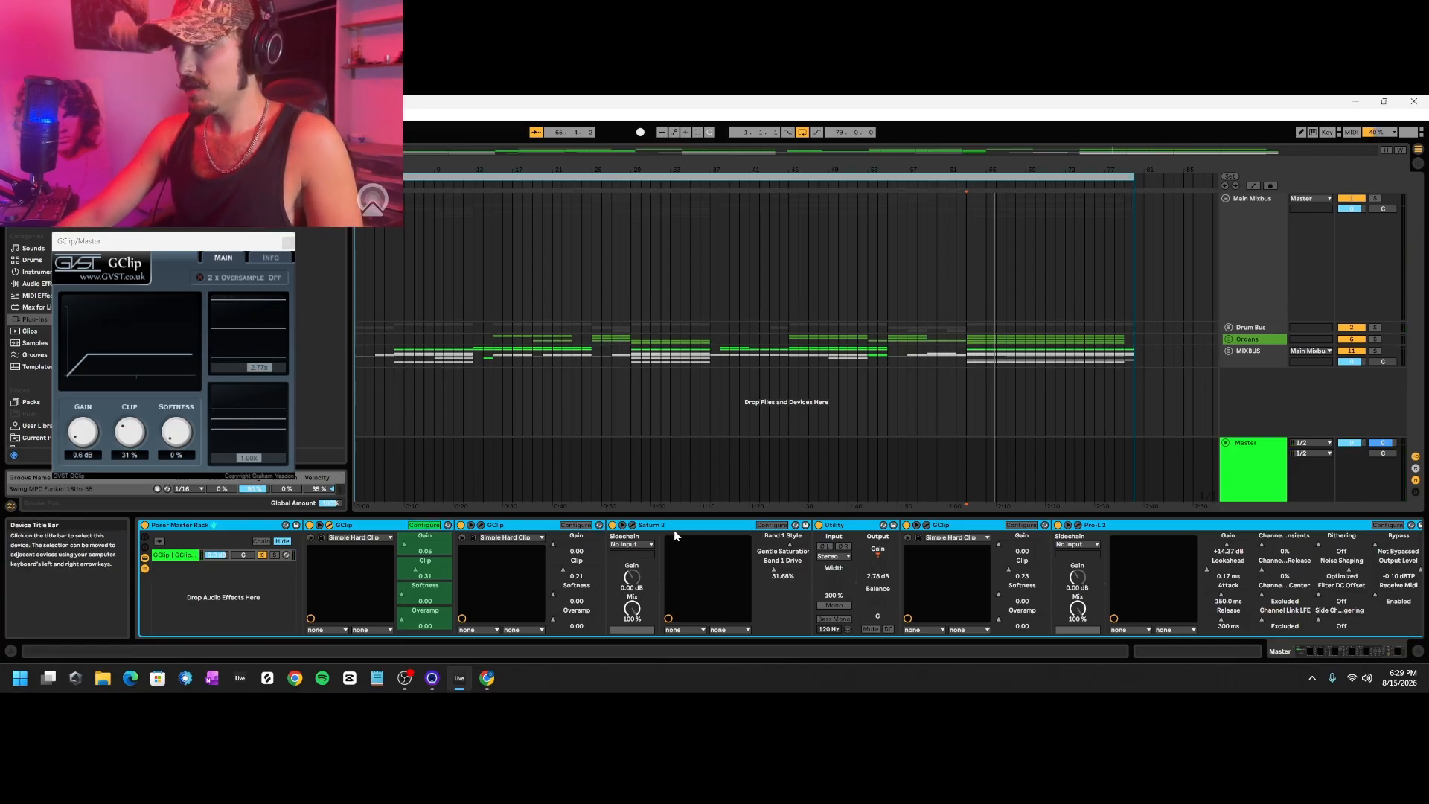
Examine the saturation styles available in Saturn 2 on the Master track, keeping Gentle Saturation.
{"action": "left_click", "coordinate": [475, 437]}
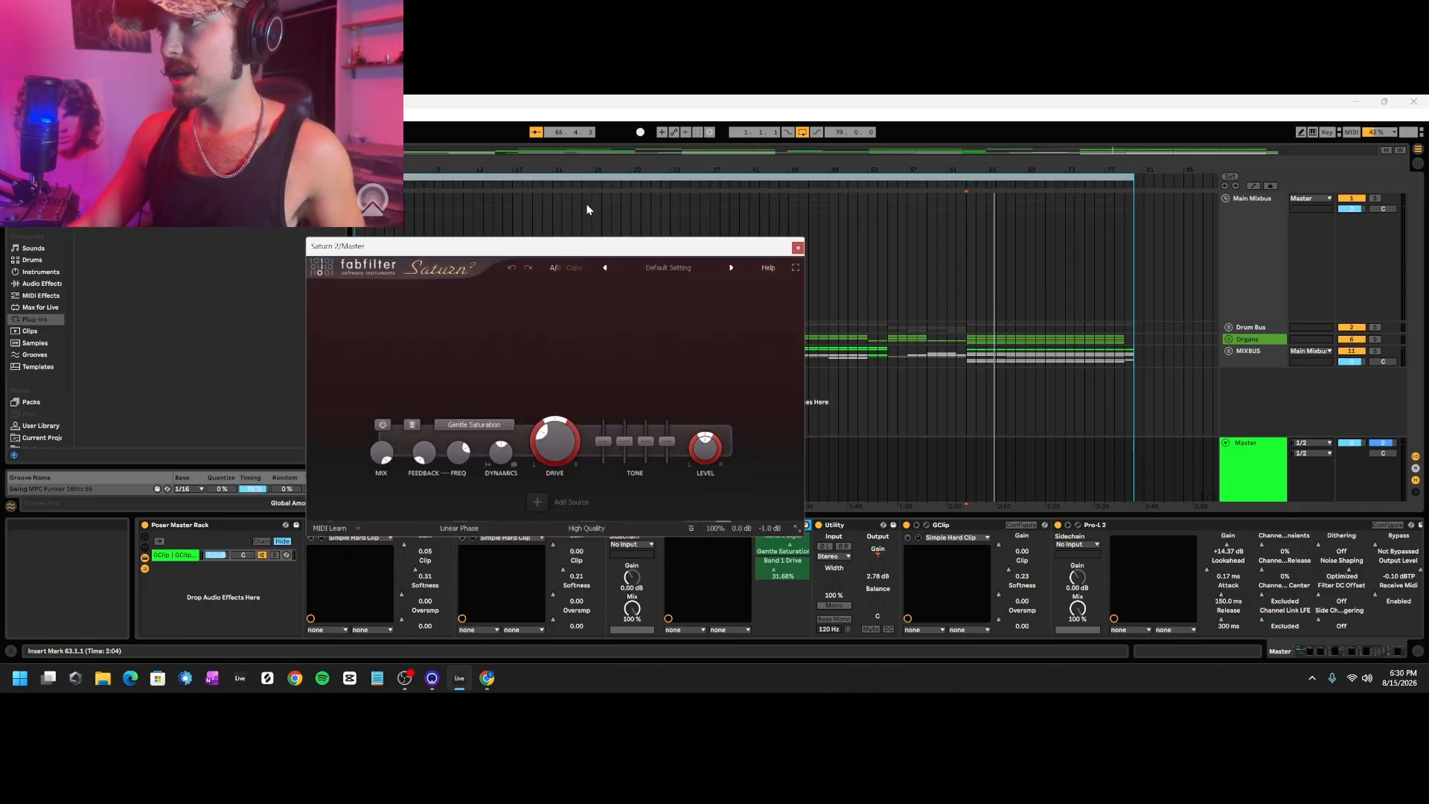
{"action": "left_click", "coordinate": [477, 430]}
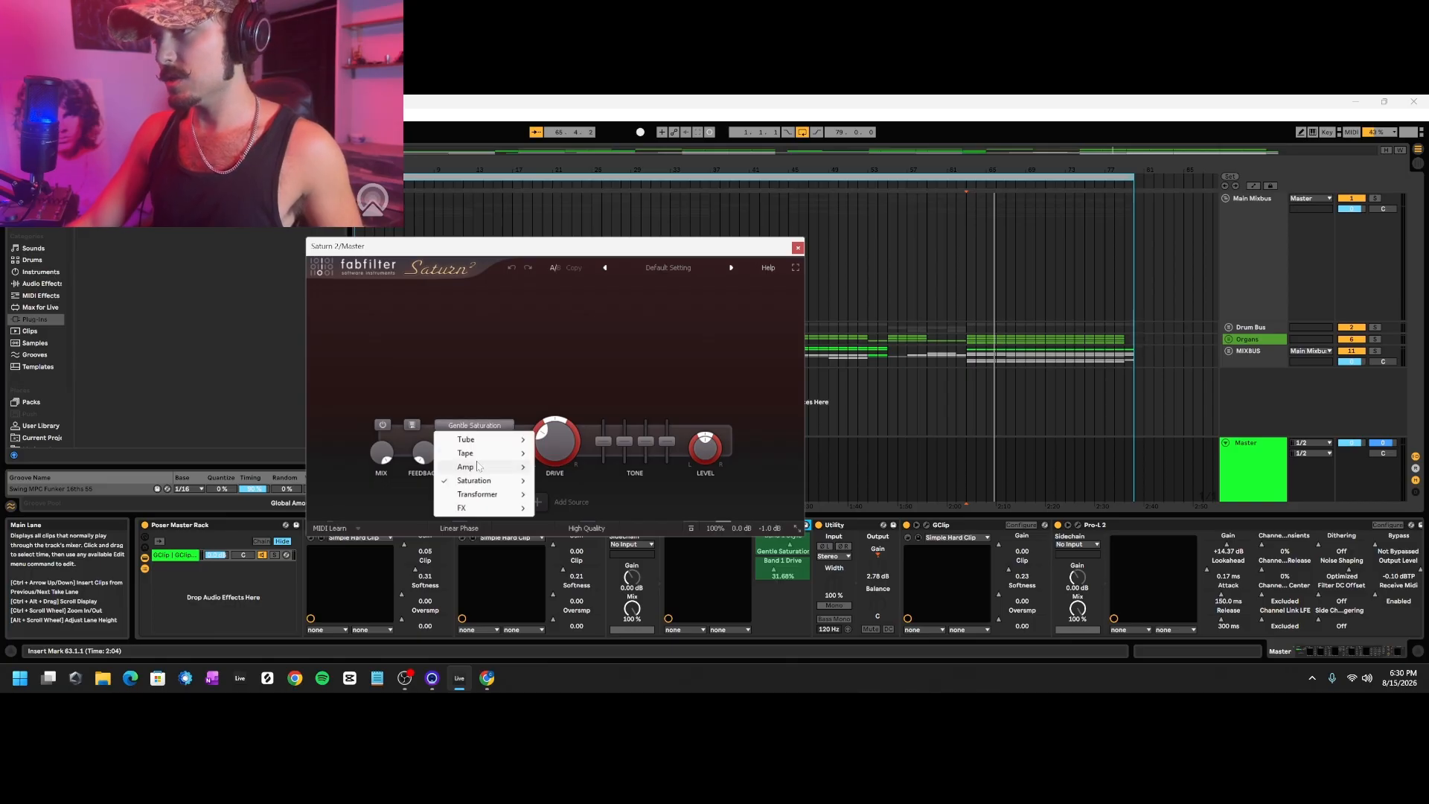
{"action": "mouse_move", "coordinate": [491, 481]}
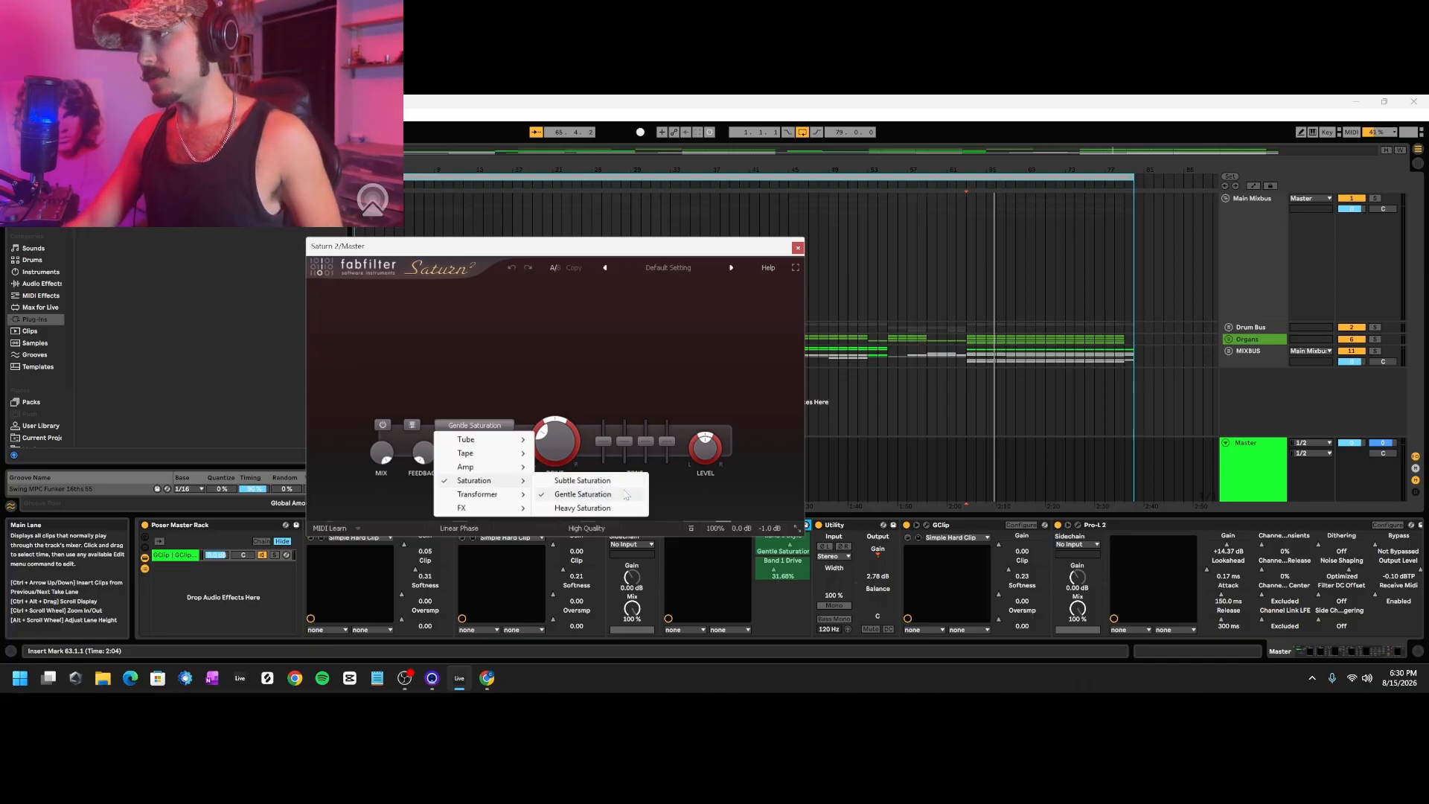
{"action": "left_click", "coordinate": [677, 501]}
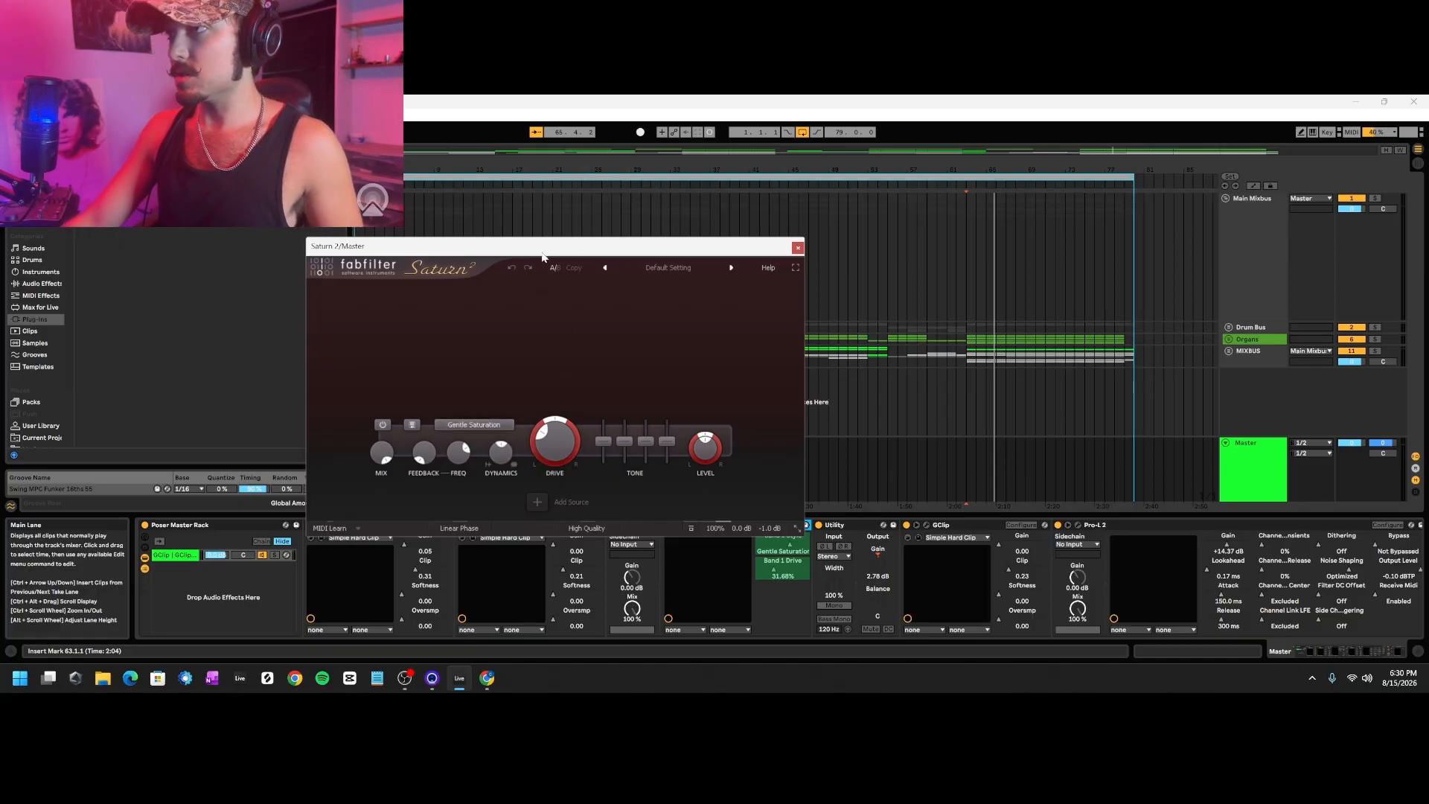
Inspect the third GClip on the Master track during playback from bar 63, with its input waveform magnified to 3.50x.
{"action": "left_click", "coordinate": [753, 525]}
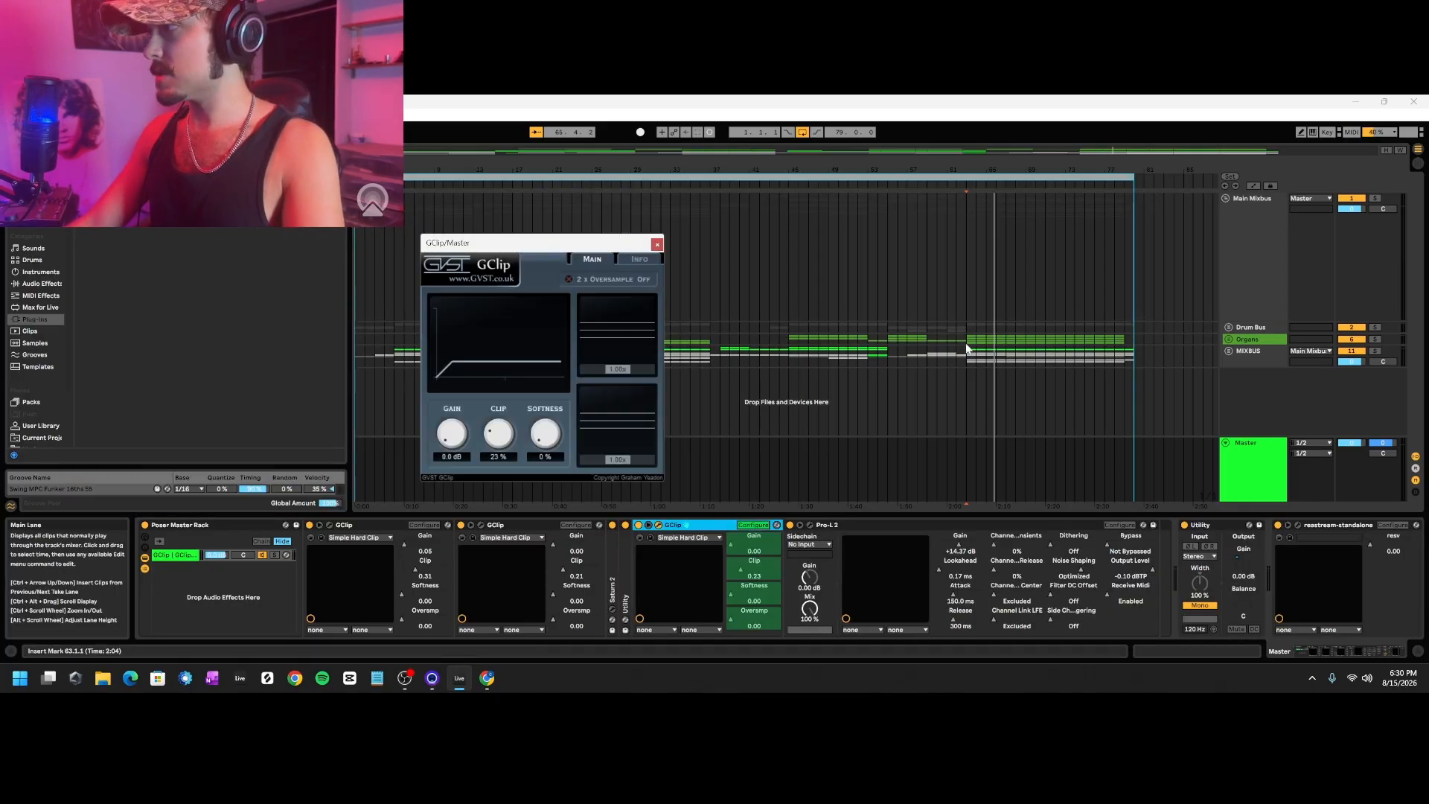
{"action": "left_click", "coordinate": [966, 349]}
{"action": "left_click", "coordinate": [1150, 484]}
{"action": "key", "text": "space"}
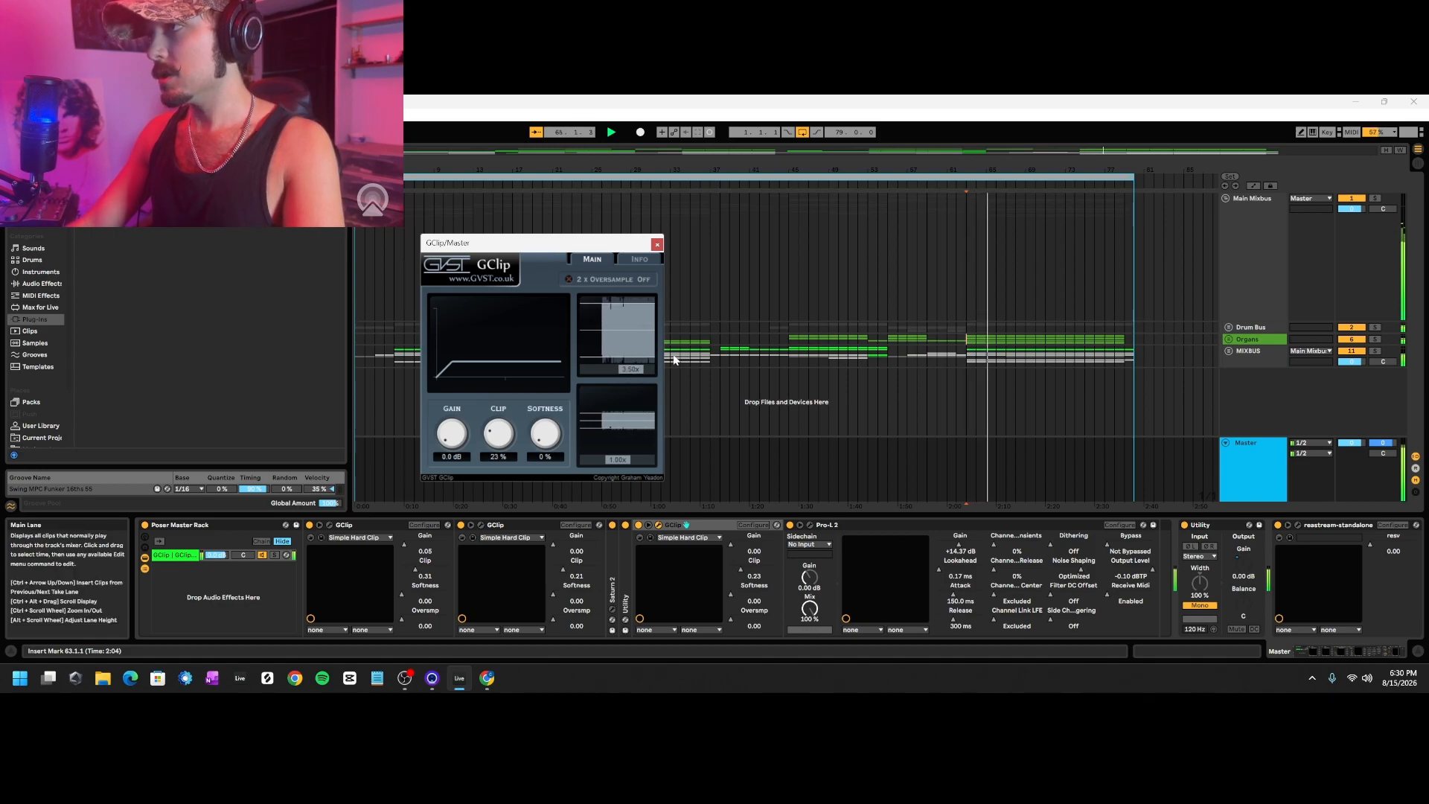
{"action": "key", "text": "space"}
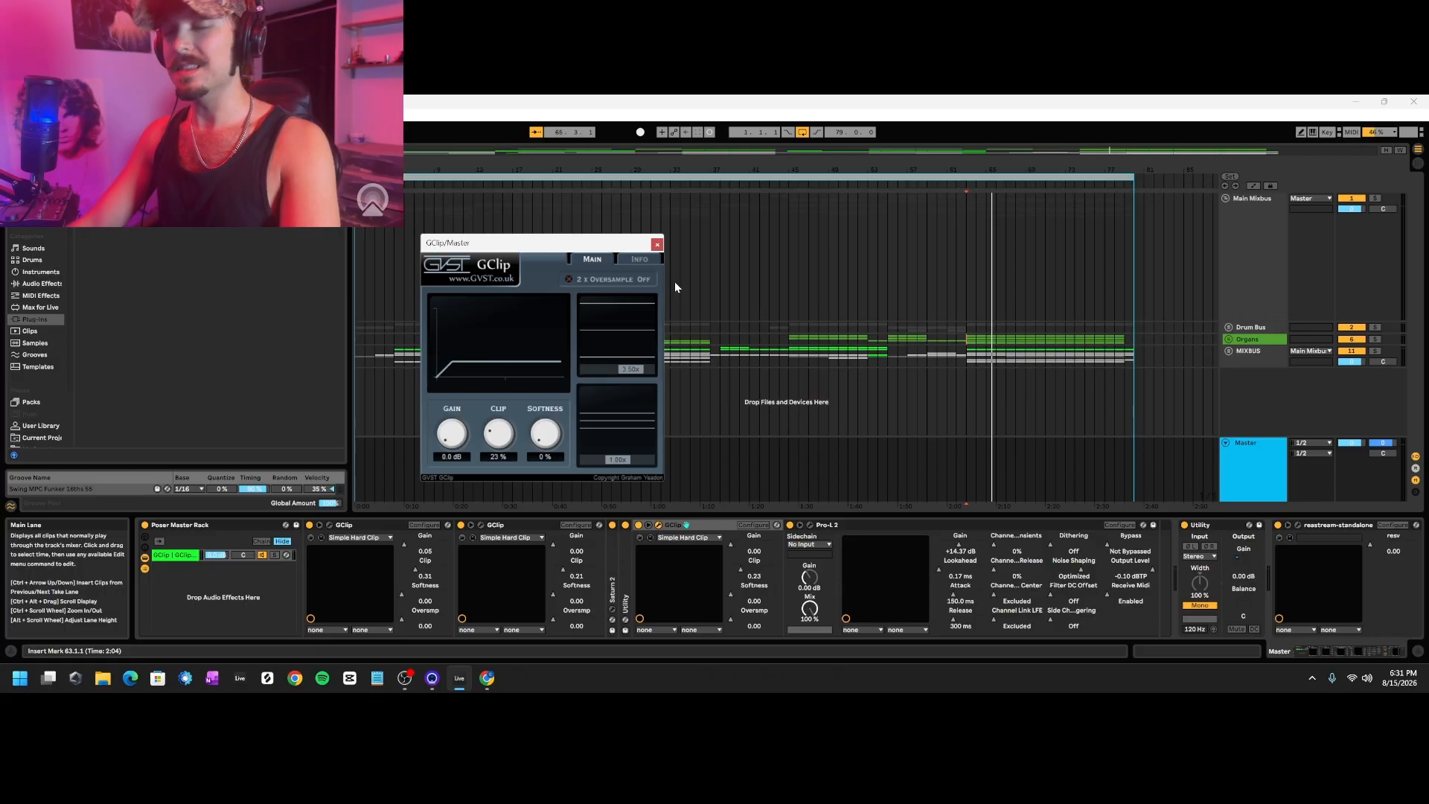
Open the Pro-L 2 limiter on the Master track to examine its settings.
{"action": "left_click", "coordinate": [930, 536]}
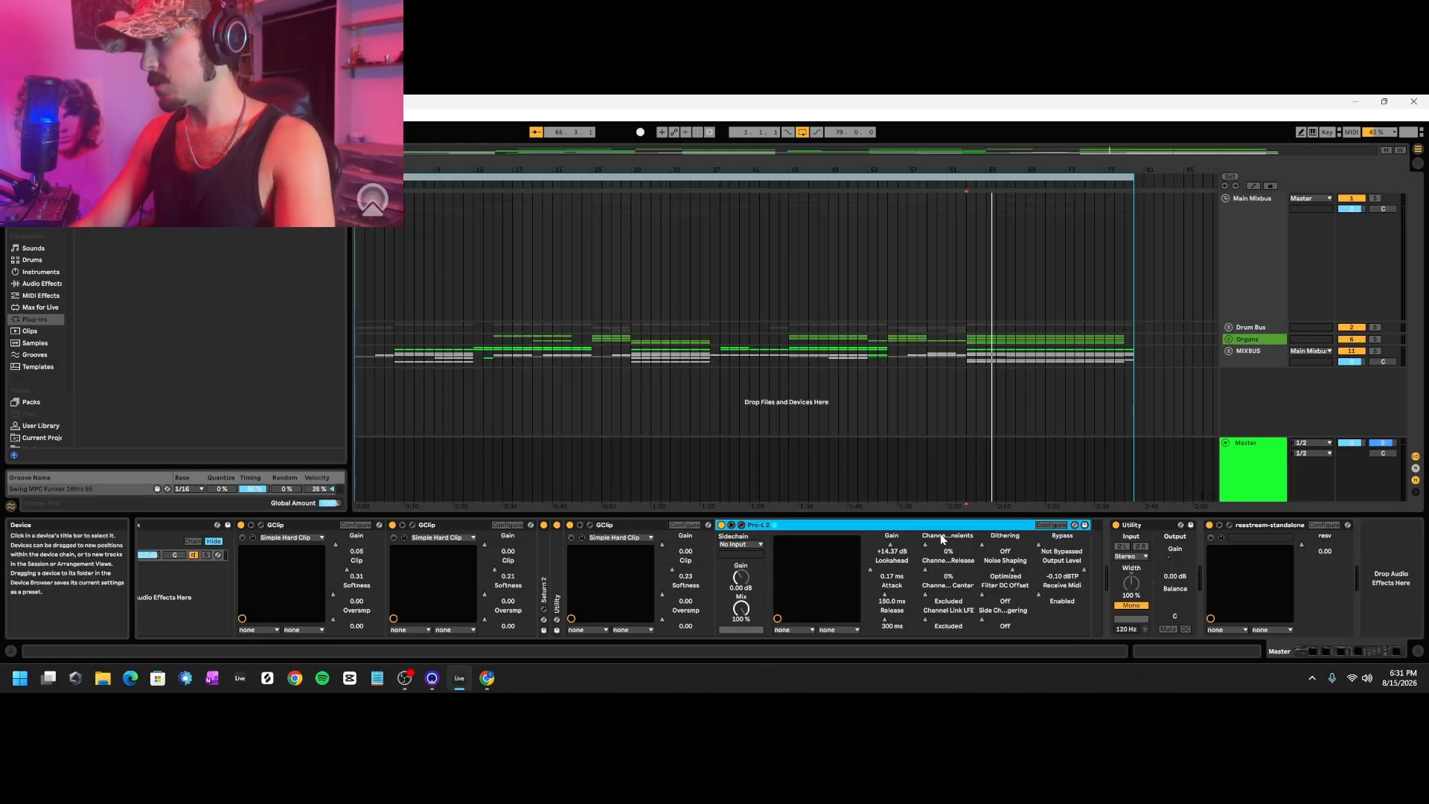
{"action": "left_click", "coordinate": [1049, 525]}
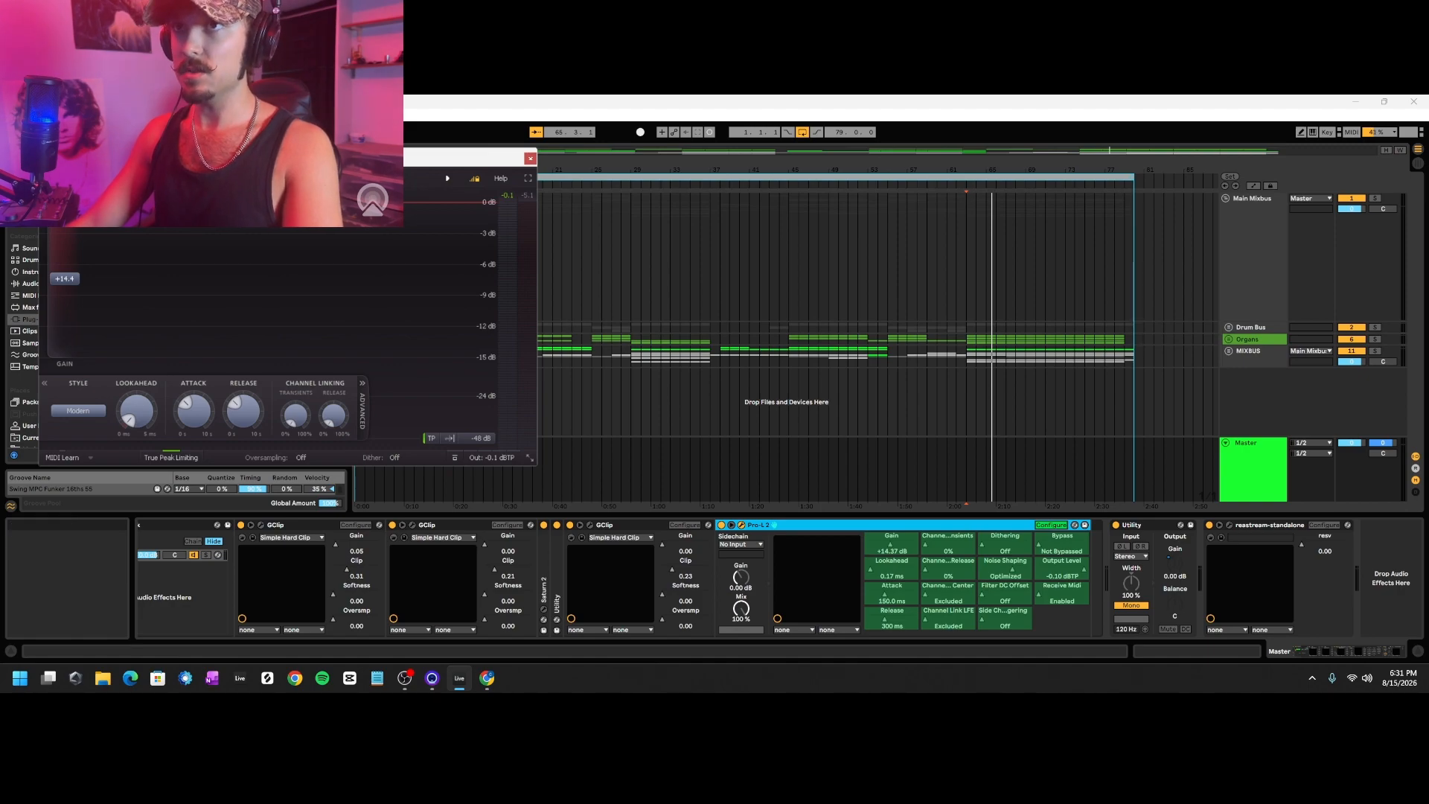
Inspect the gain reduction in the Master track's Pro-L 2 limiter during playback from bar 63.
{"action": "left_click_drag", "start_coordinate": [64, 158], "coordinate": [303, 219]}
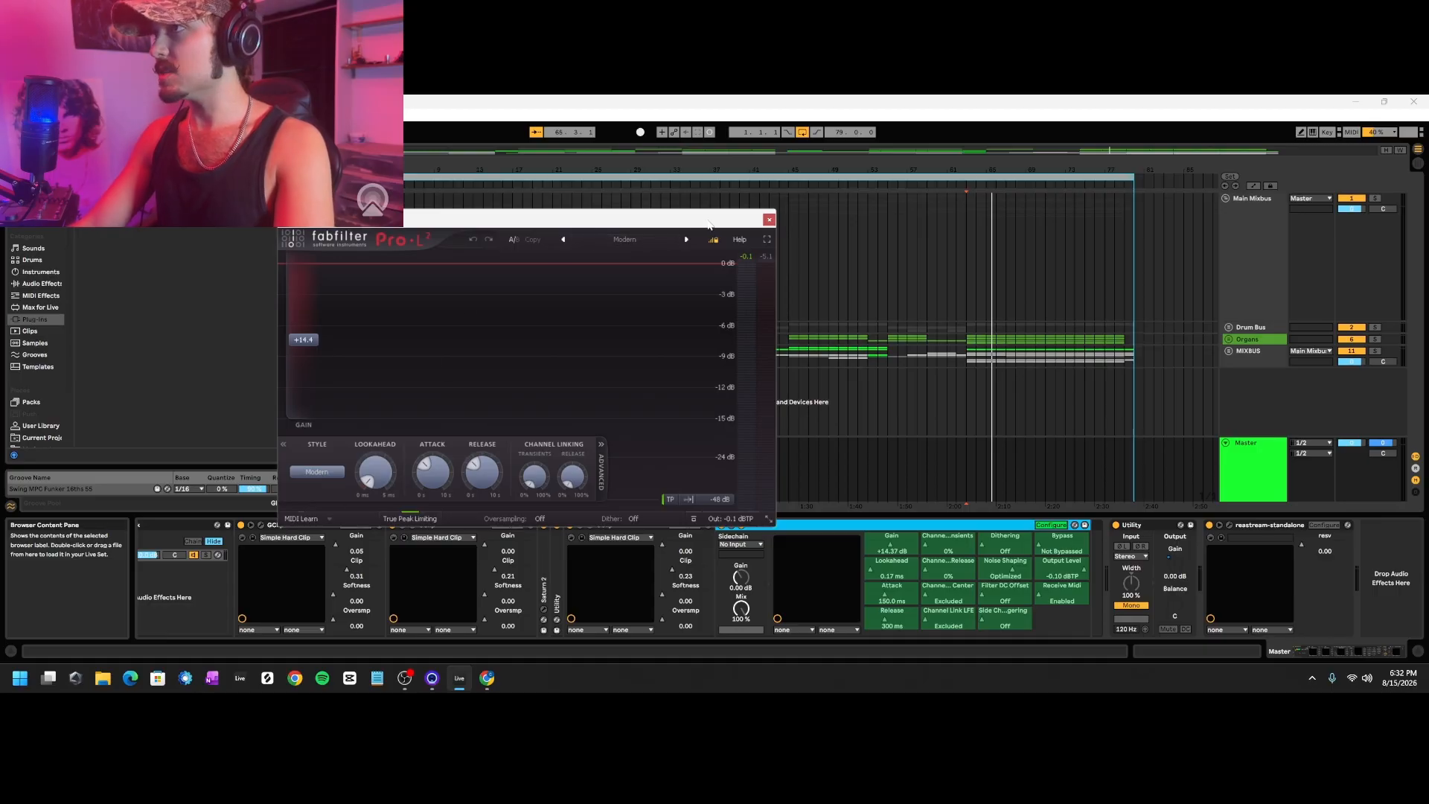
{"action": "left_click", "coordinate": [769, 219]}
{"action": "left_click", "coordinate": [1232, 483]}
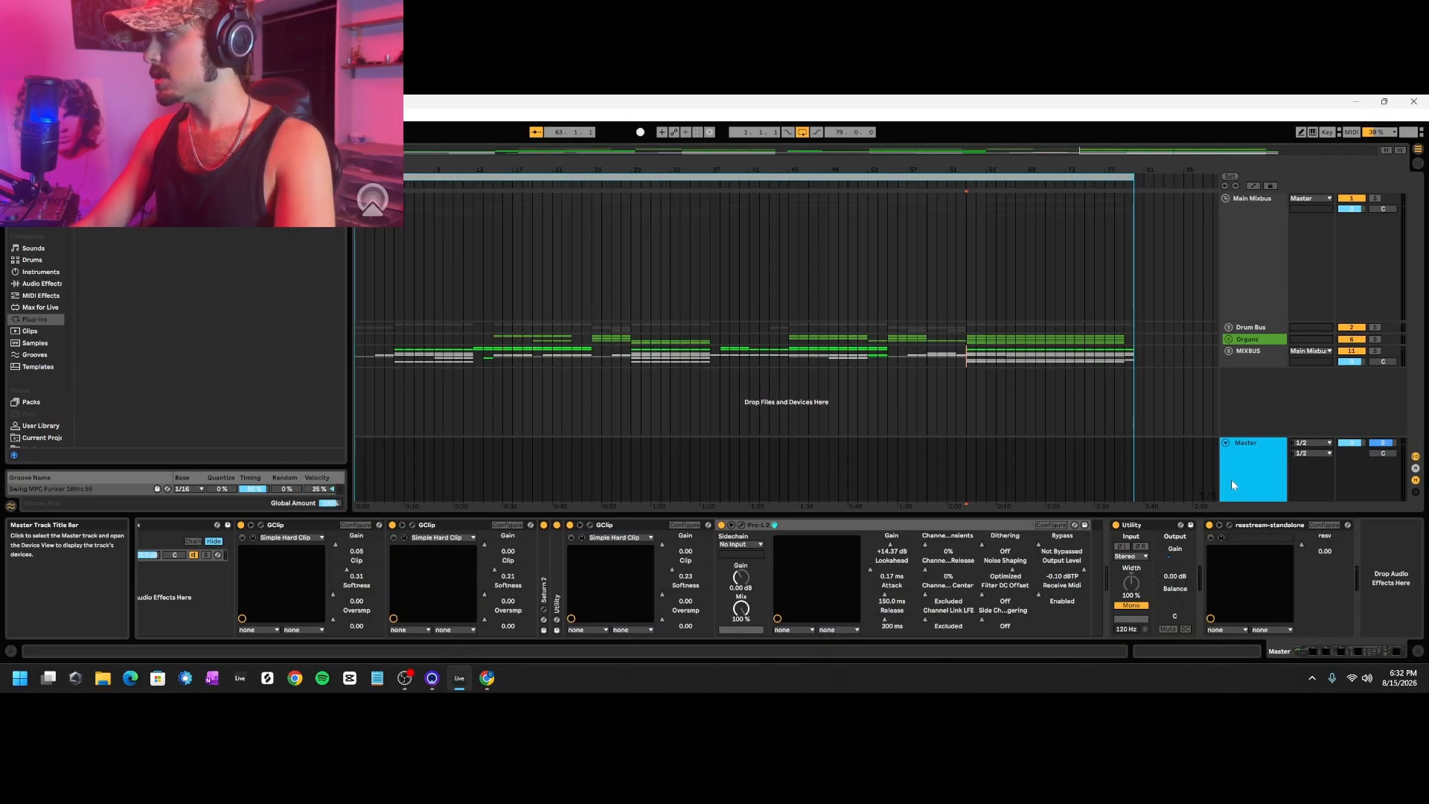
{"action": "key", "text": "space"}
{"action": "left_click", "coordinate": [741, 525]}
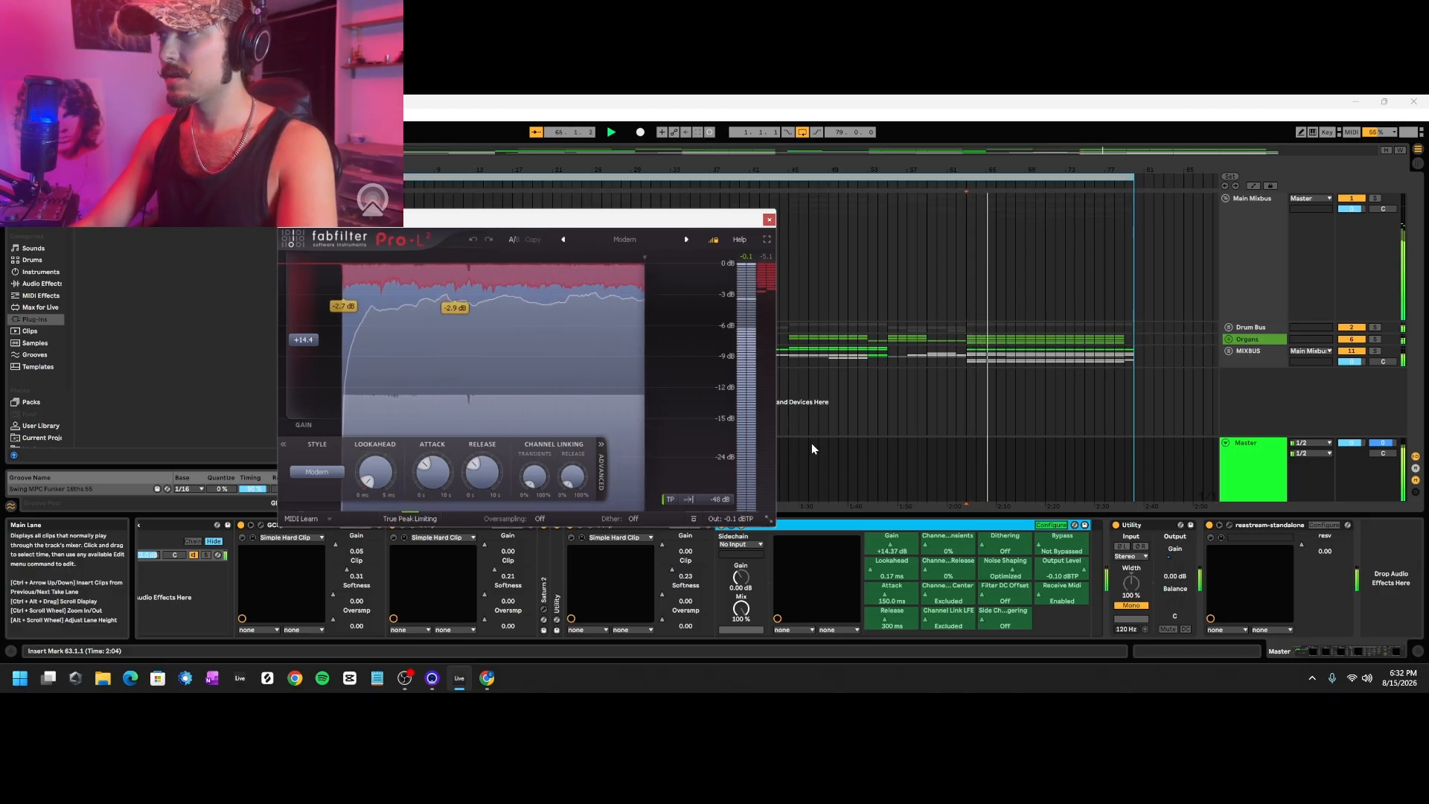
{"action": "key", "text": "space"}
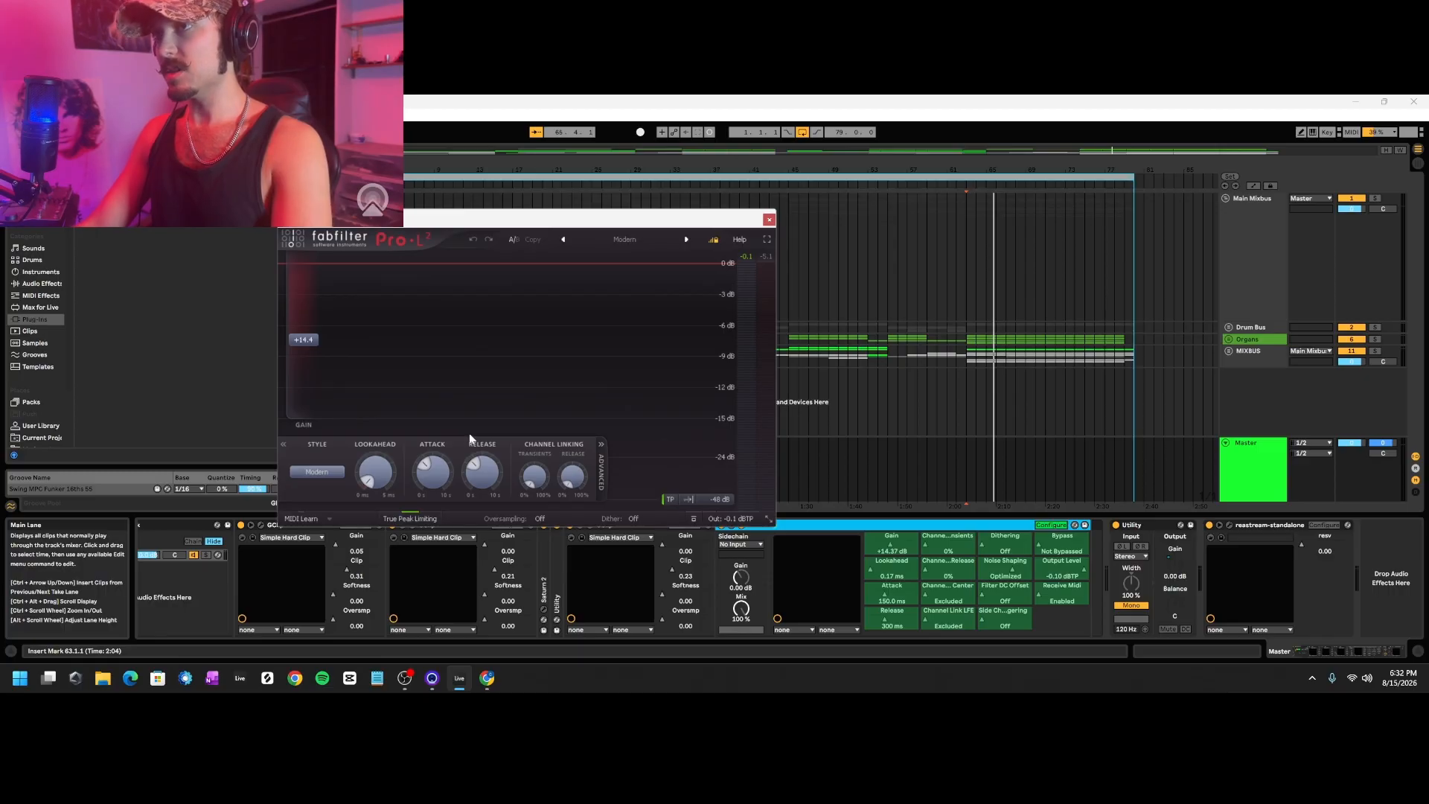
Switch to the second project, which contains the MIXBUS group and the A-MIX Para return track.
{"action": "left_click", "coordinate": [15, 107]}
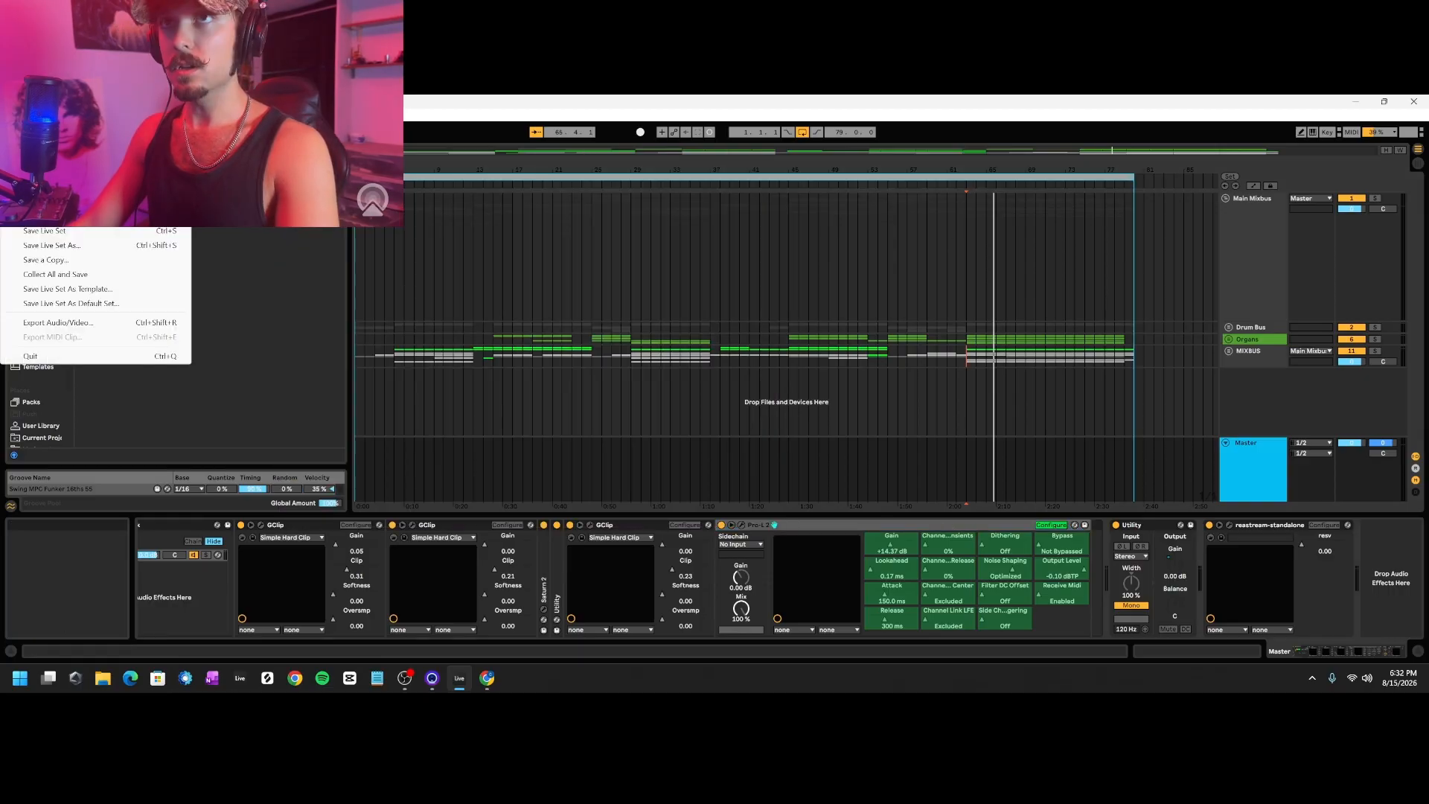
{"action": "left_click", "coordinate": [58, 245]}
{"action": "left_click_drag", "start_coordinate": [223, 102], "coordinate": [273, 183]}
{"action": "left_click", "coordinate": [893, 183]}
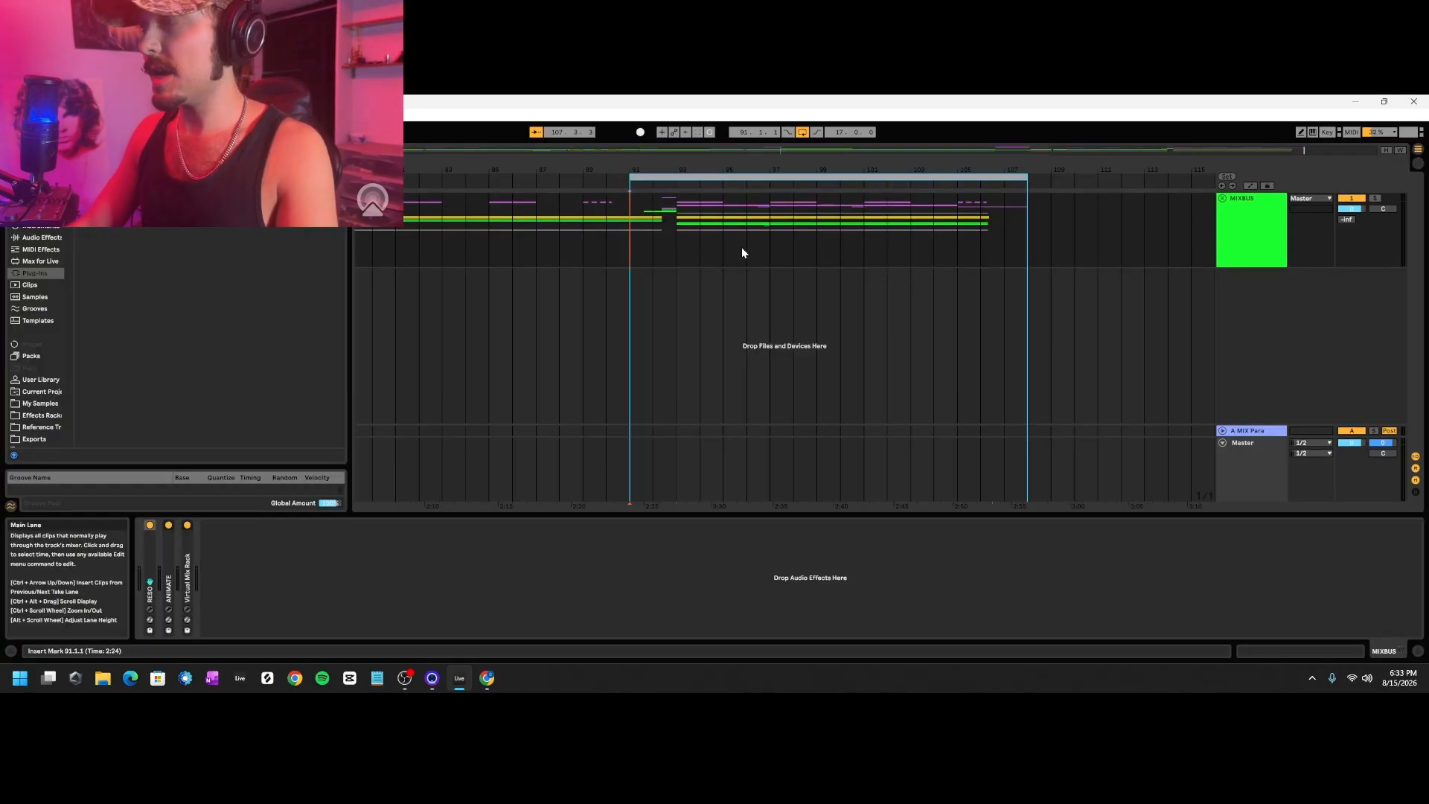
Expand the Virtual Mix Rack on the MIXBUS group to examine its settings.
{"action": "left_click", "coordinate": [1264, 483]}
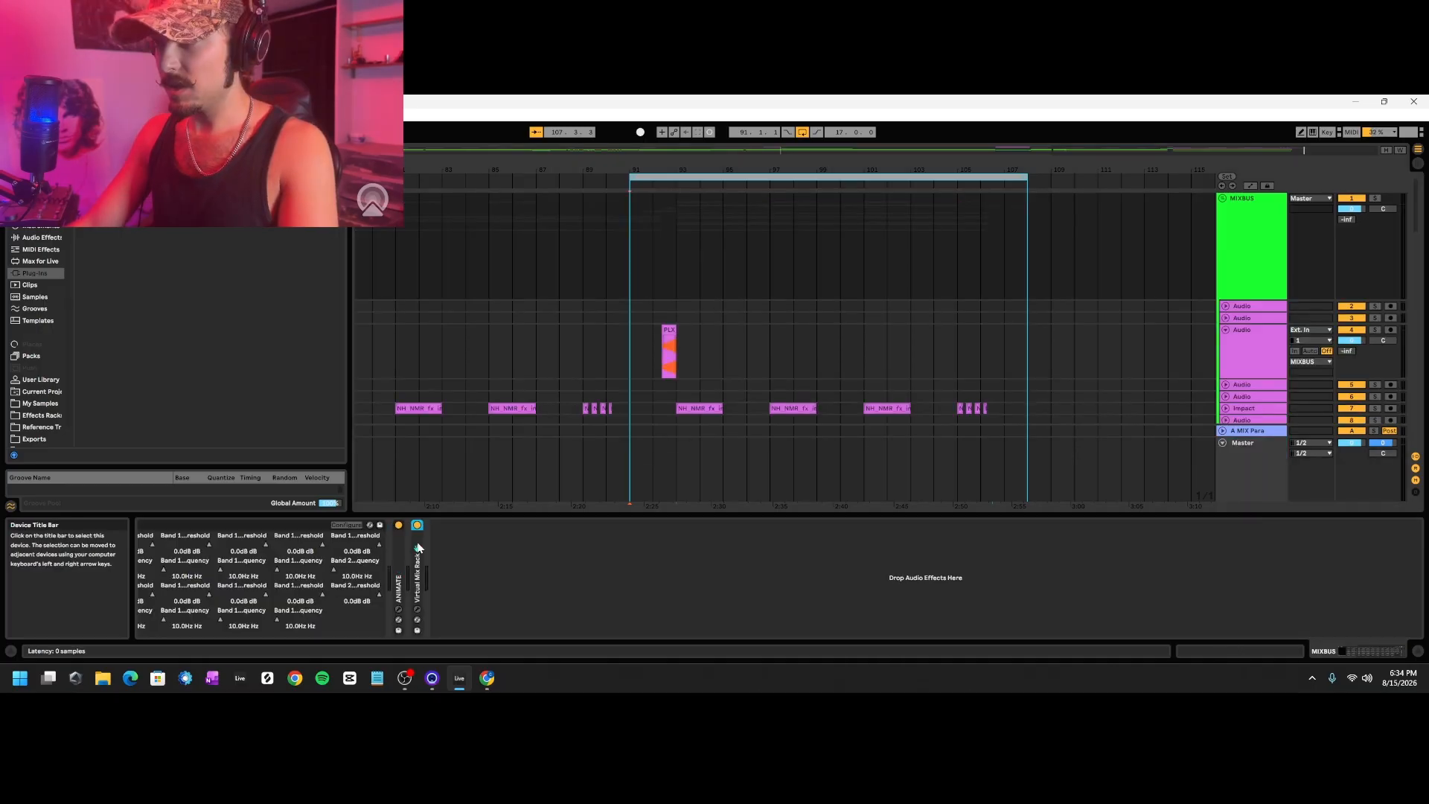
{"action": "double_click", "coordinate": [417, 549]}
{"action": "left_click", "coordinate": [750, 526]}
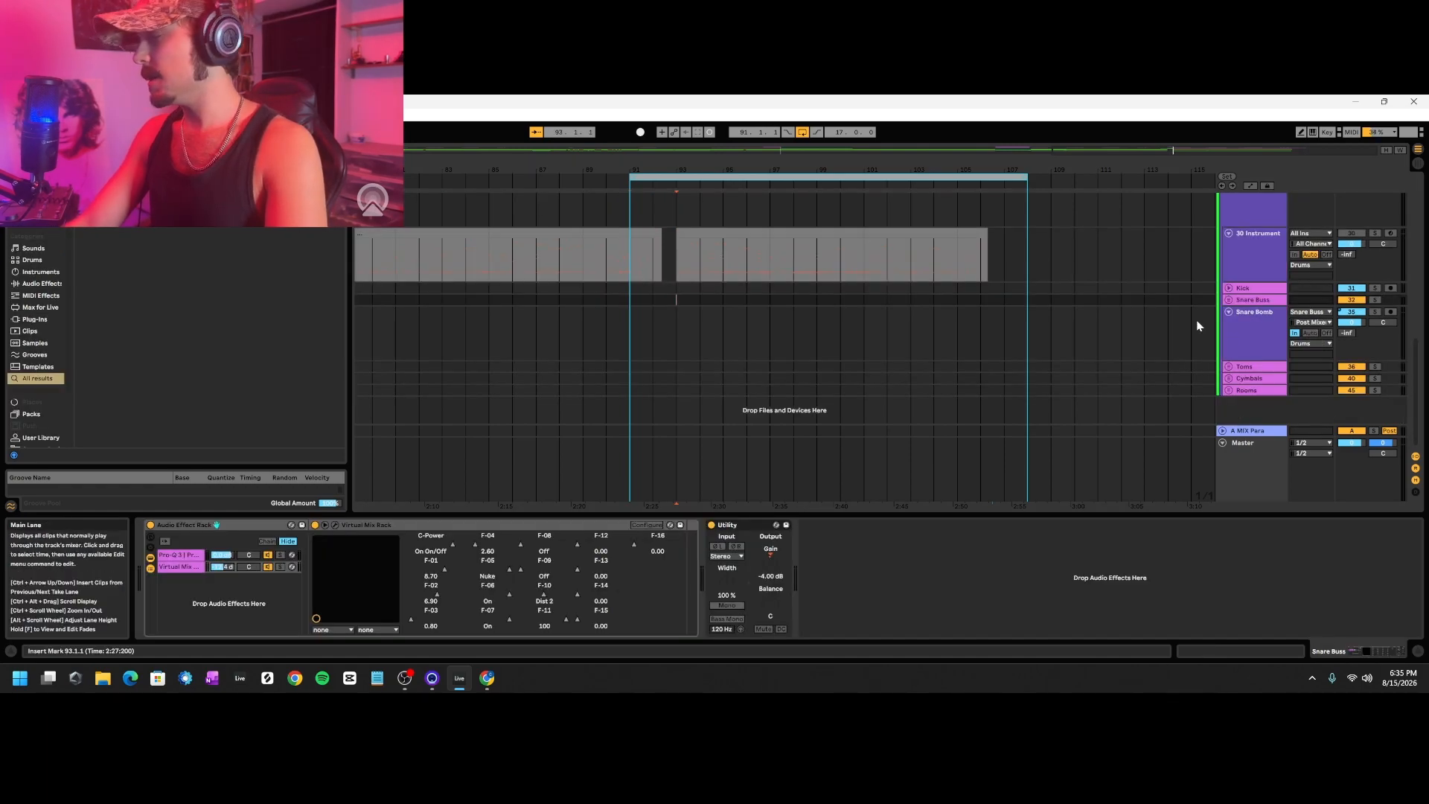
Check the A-MIX Para return track for effects, and fold it again.
{"action": "left_click", "coordinate": [1223, 431]}
{"action": "left_click", "coordinate": [1252, 415]}
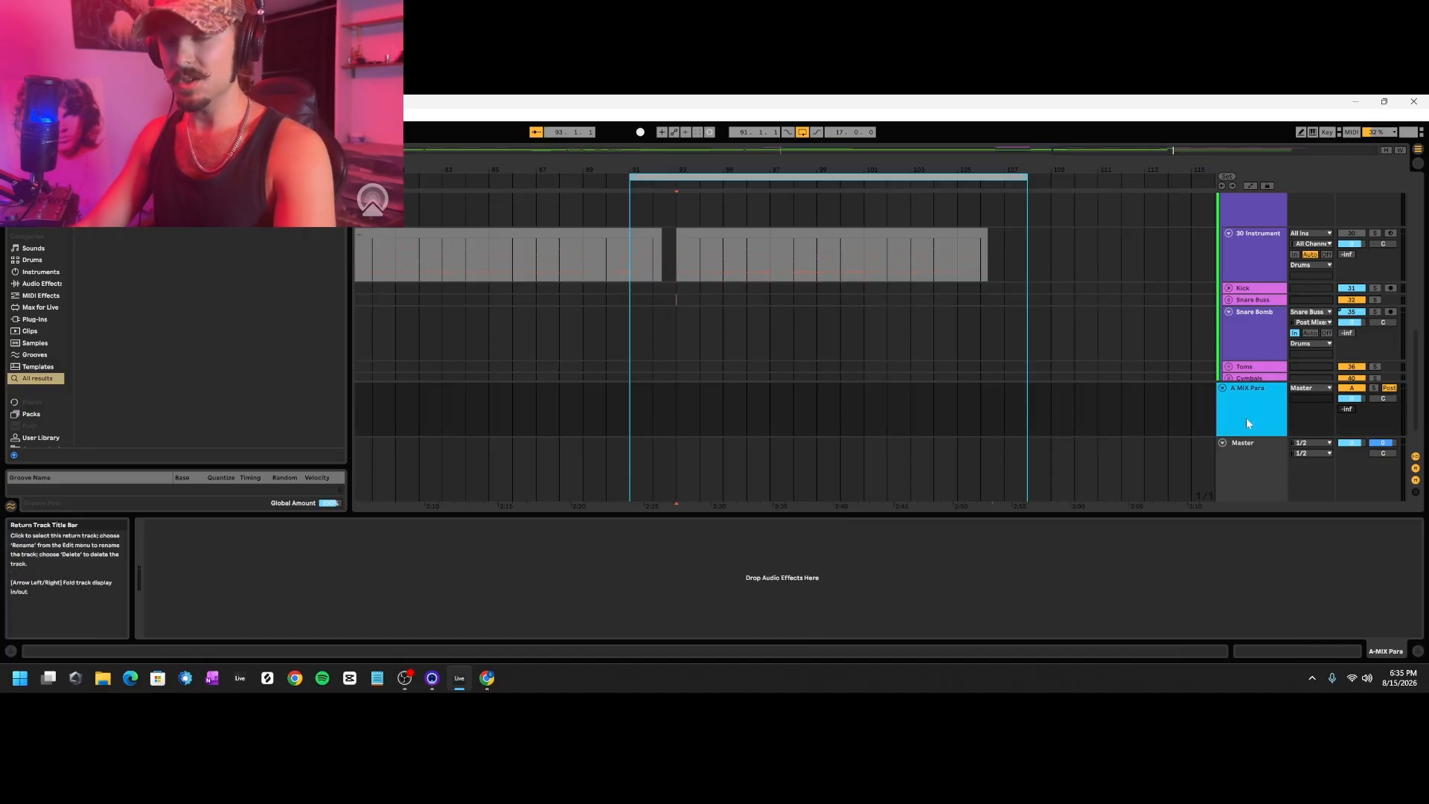
{"action": "left_click", "coordinate": [1223, 388]}
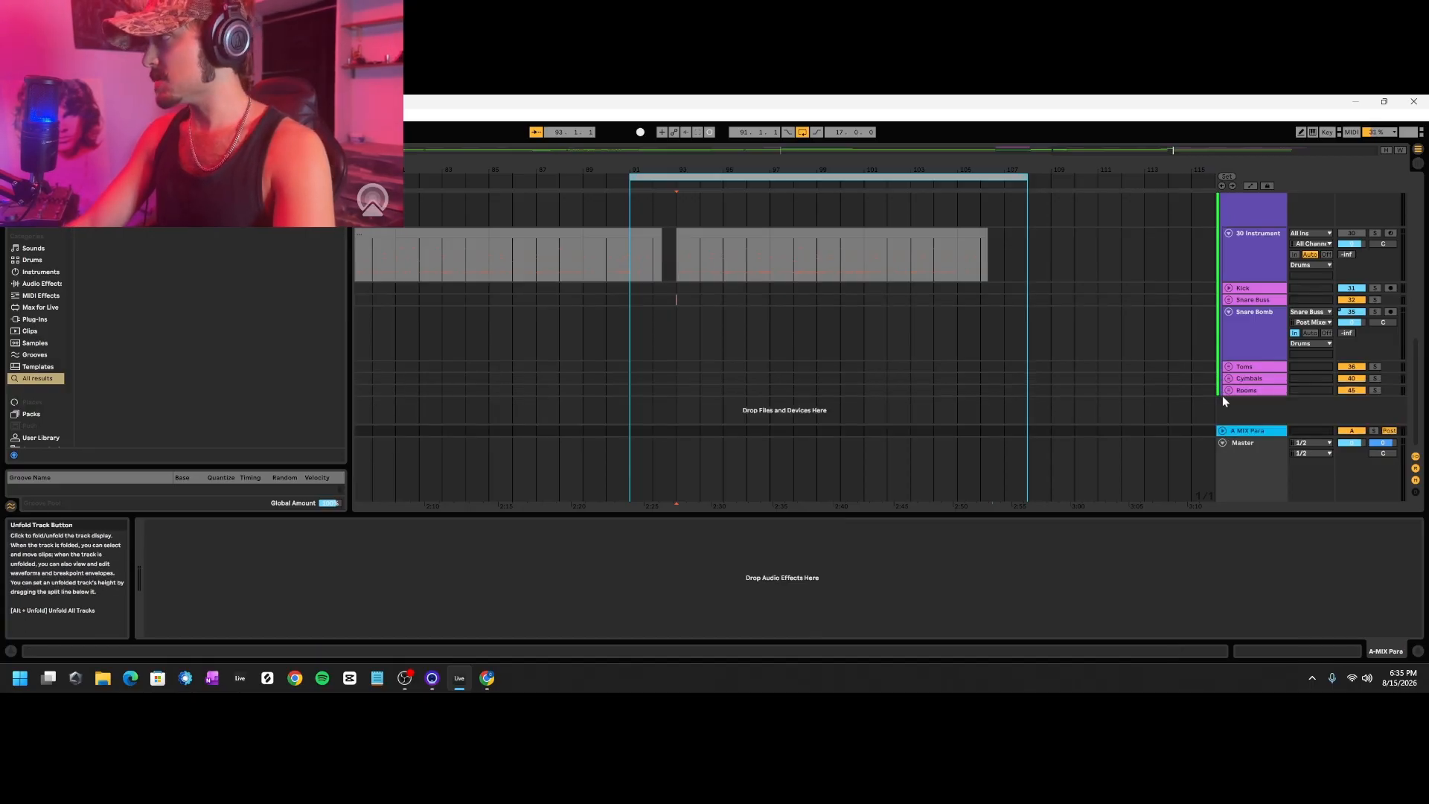
{"action": "scroll", "coordinate": [1201, 382], "scroll_direction": "up", "scroll_amount": 5}
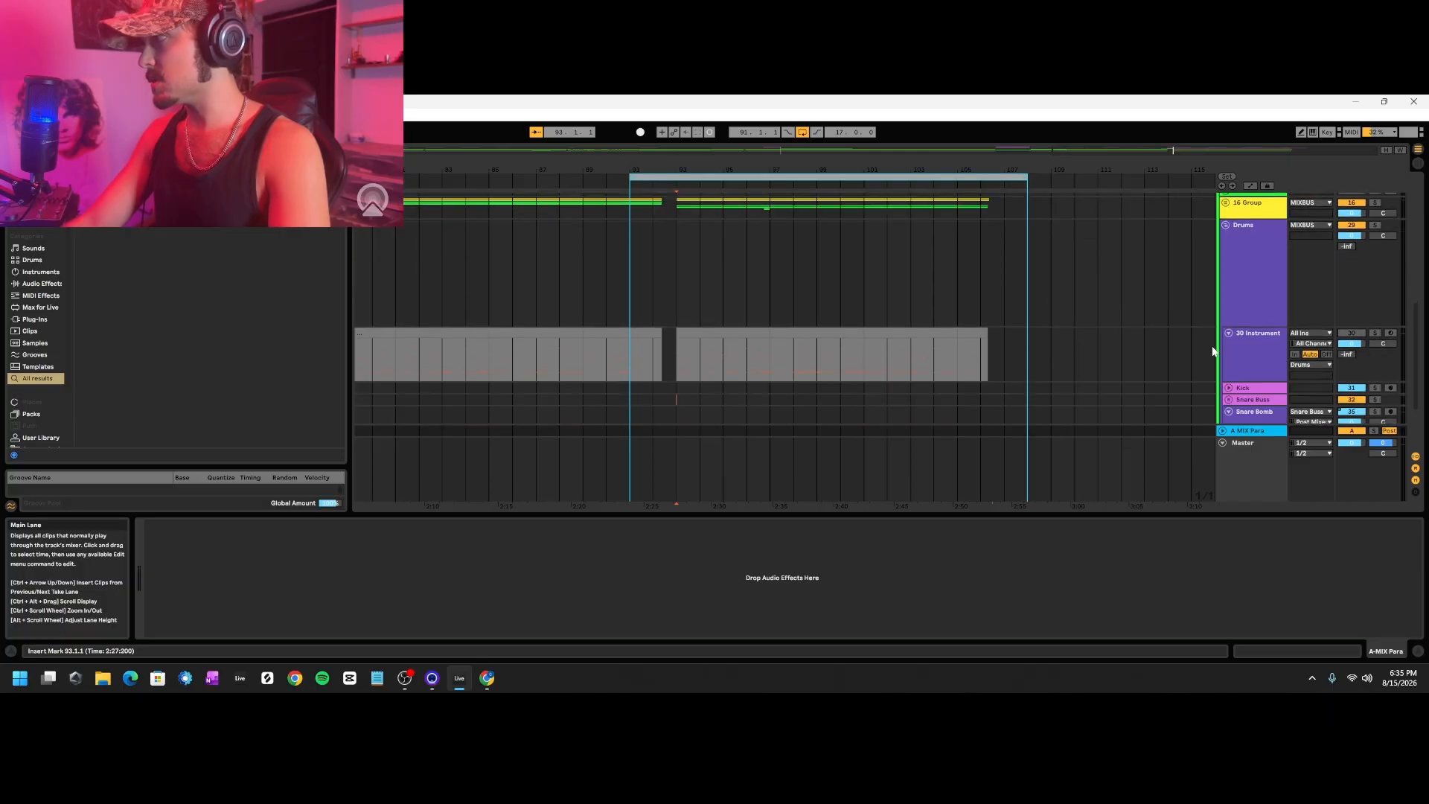
Open Pro-Q 3 on the Master track to examine its EQ curve, and close its window.
{"action": "left_click", "coordinate": [1213, 351]}
{"action": "double_click", "coordinate": [152, 564]}
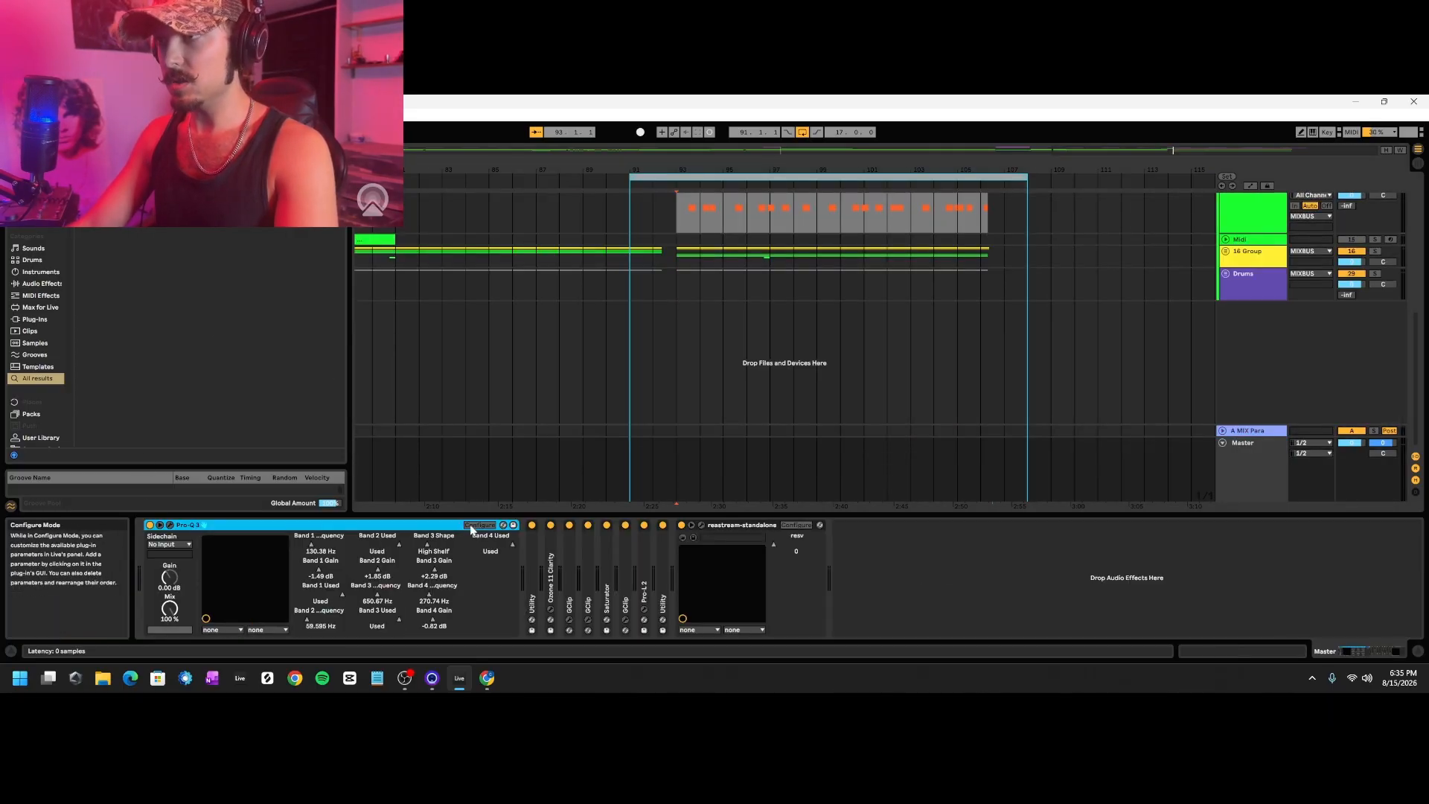
{"action": "left_click", "coordinate": [470, 524]}
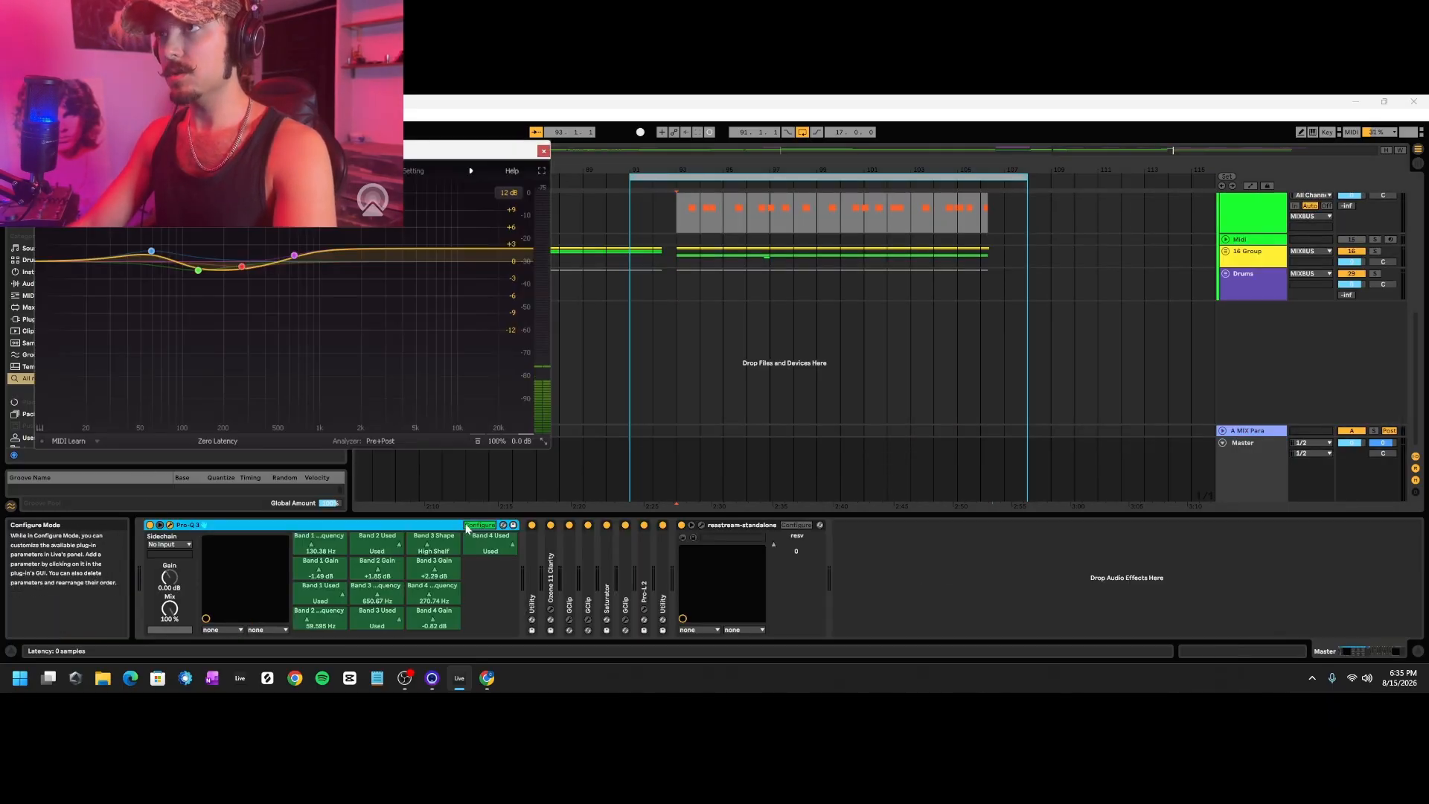
{"action": "left_click", "coordinate": [543, 151]}
Open Ozone 11 Clarity on the Master track to examine its settings, and collapse the device.
{"action": "double_click", "coordinate": [551, 544]}
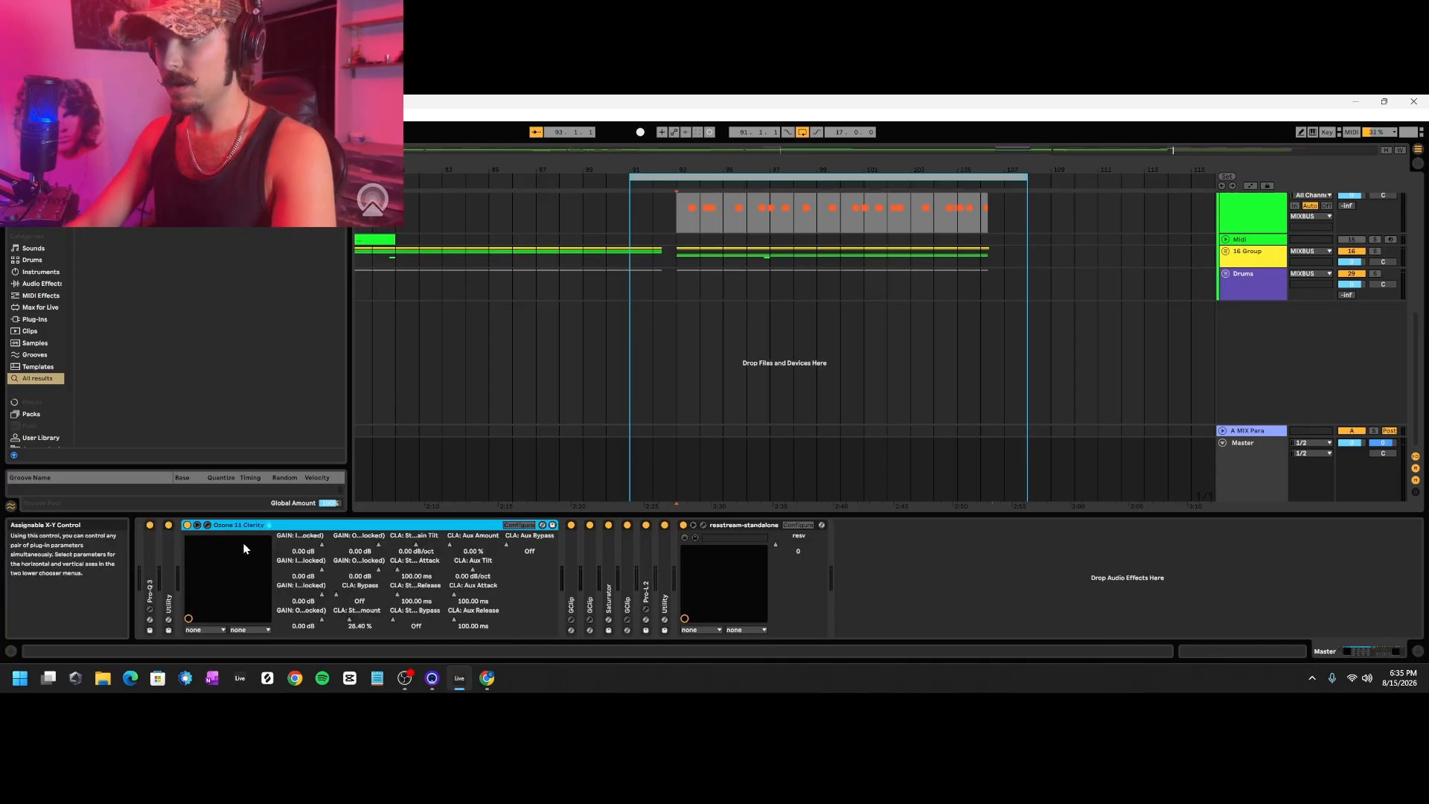
{"action": "left_click", "coordinate": [519, 525]}
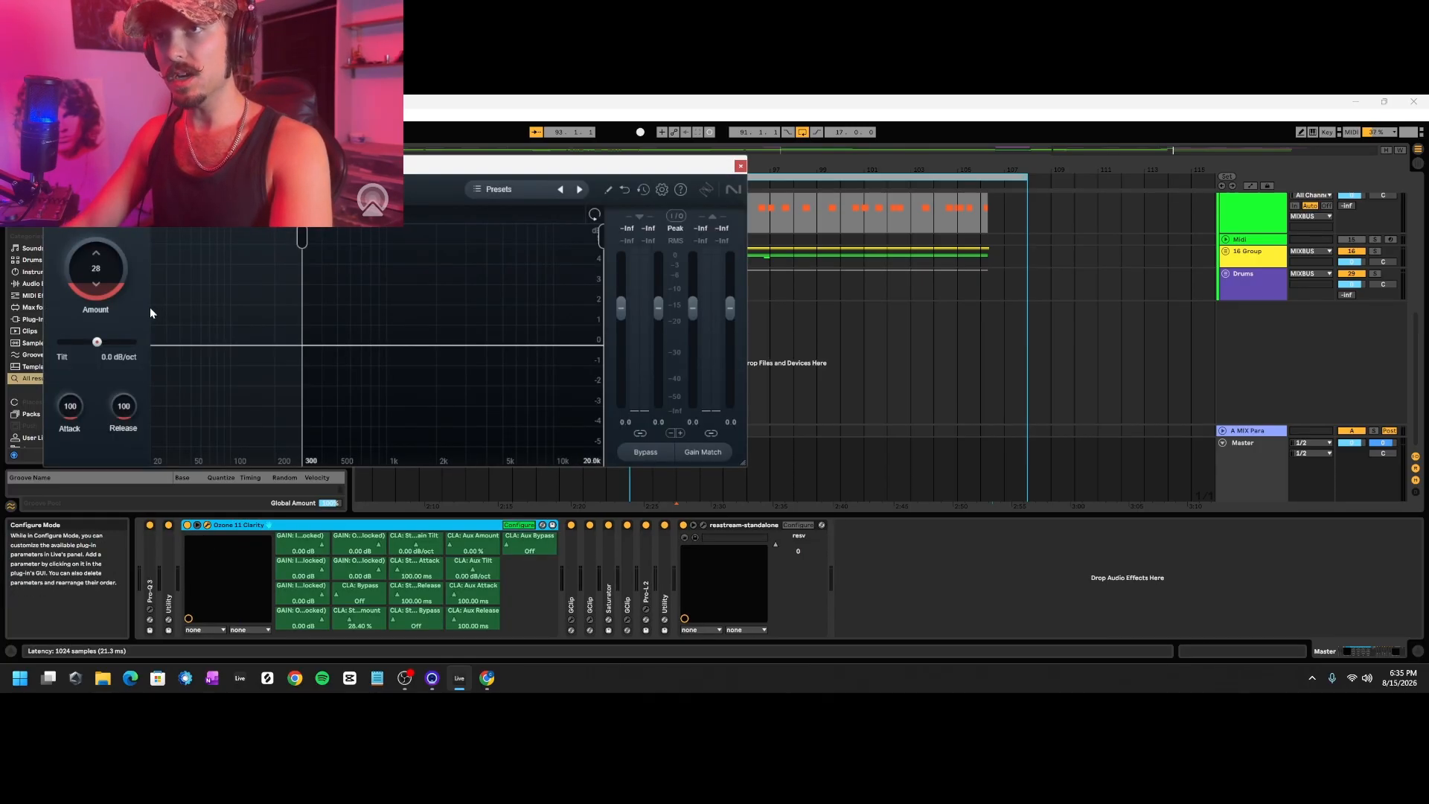
{"action": "double_click", "coordinate": [235, 525]}
Inspect the first GClip on the Master track during playback from bar 93, with its input waveform magnified to 2.33x.
{"action": "double_click", "coordinate": [206, 551]}
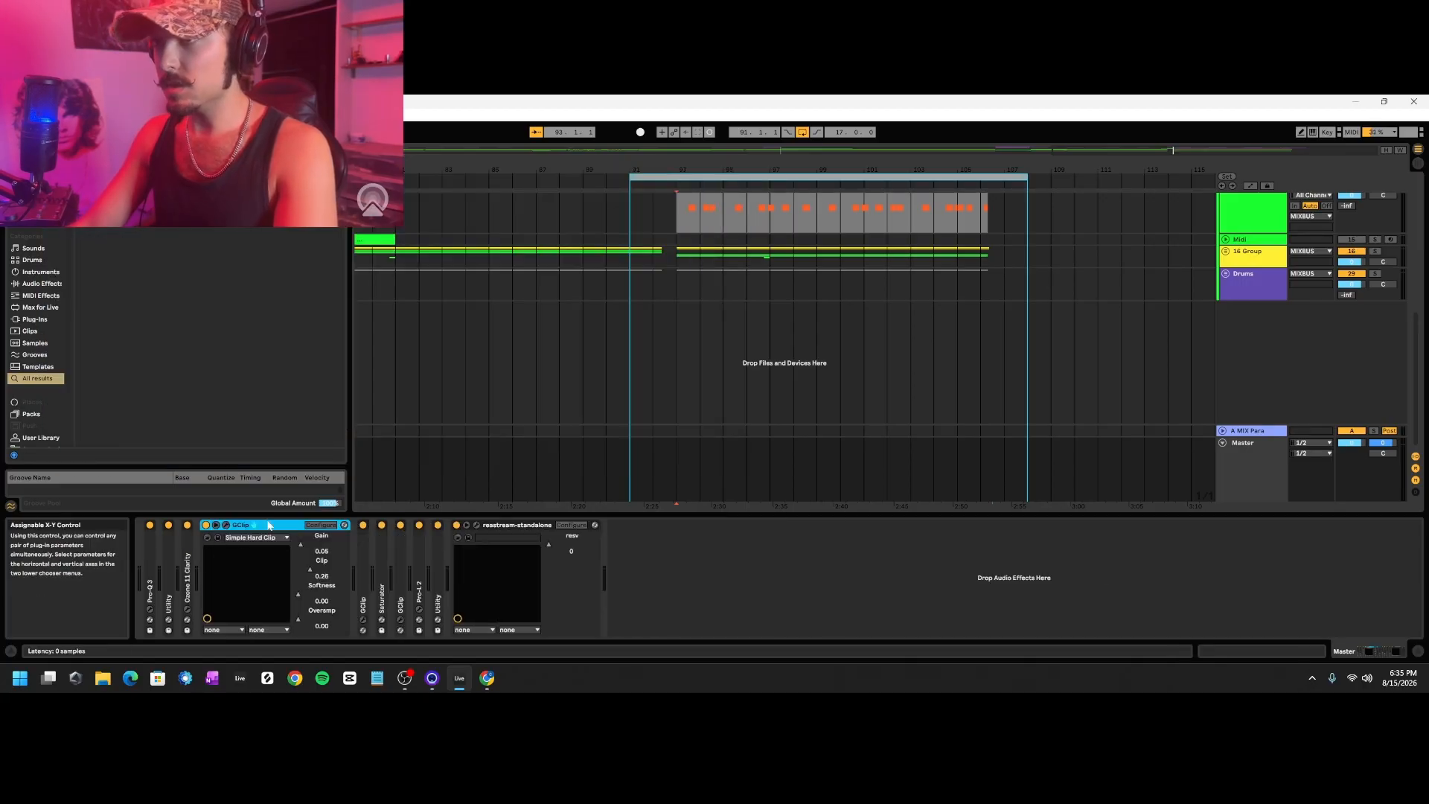
{"action": "left_click", "coordinate": [319, 525]}
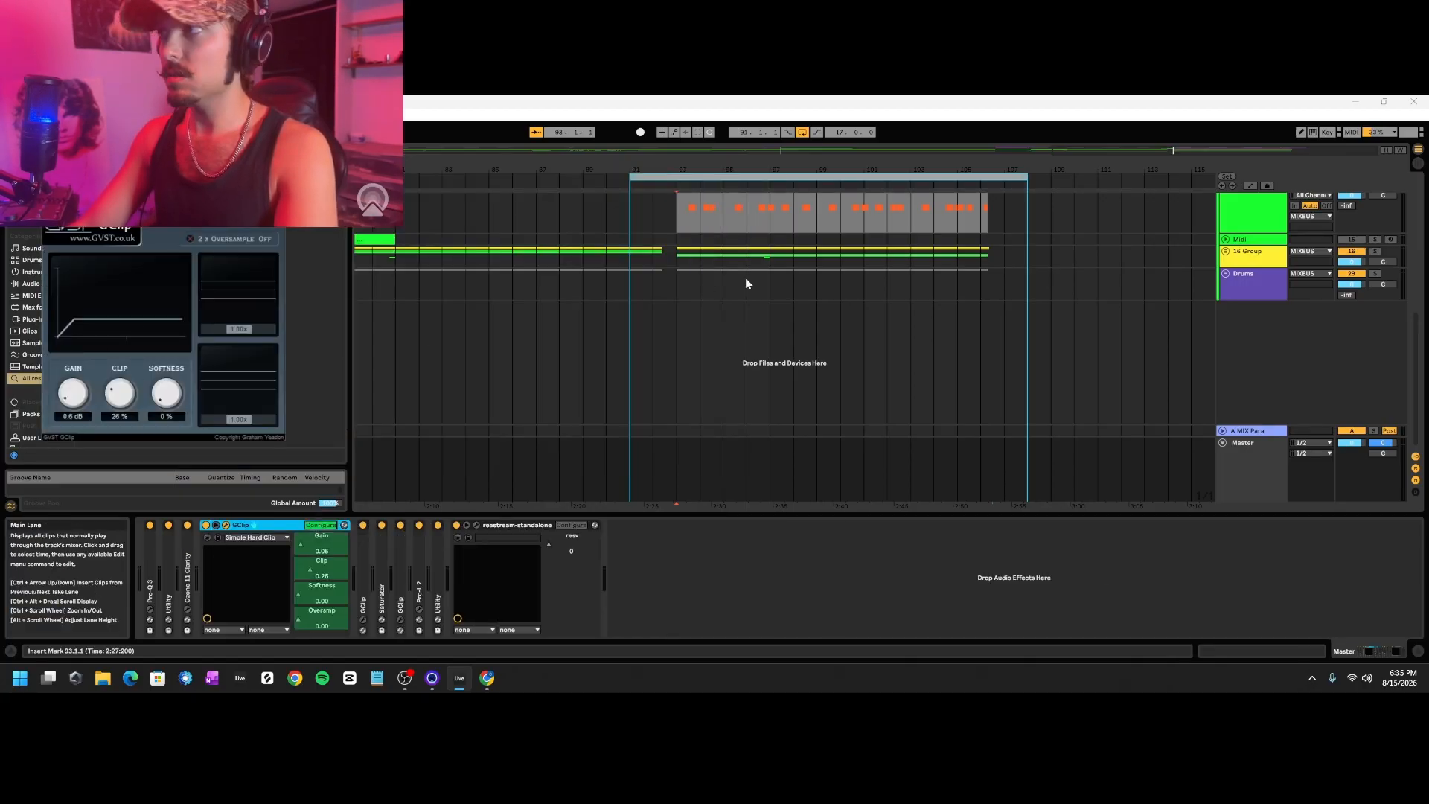
{"action": "key", "text": "space"}
{"action": "left_click", "coordinate": [1249, 482]}
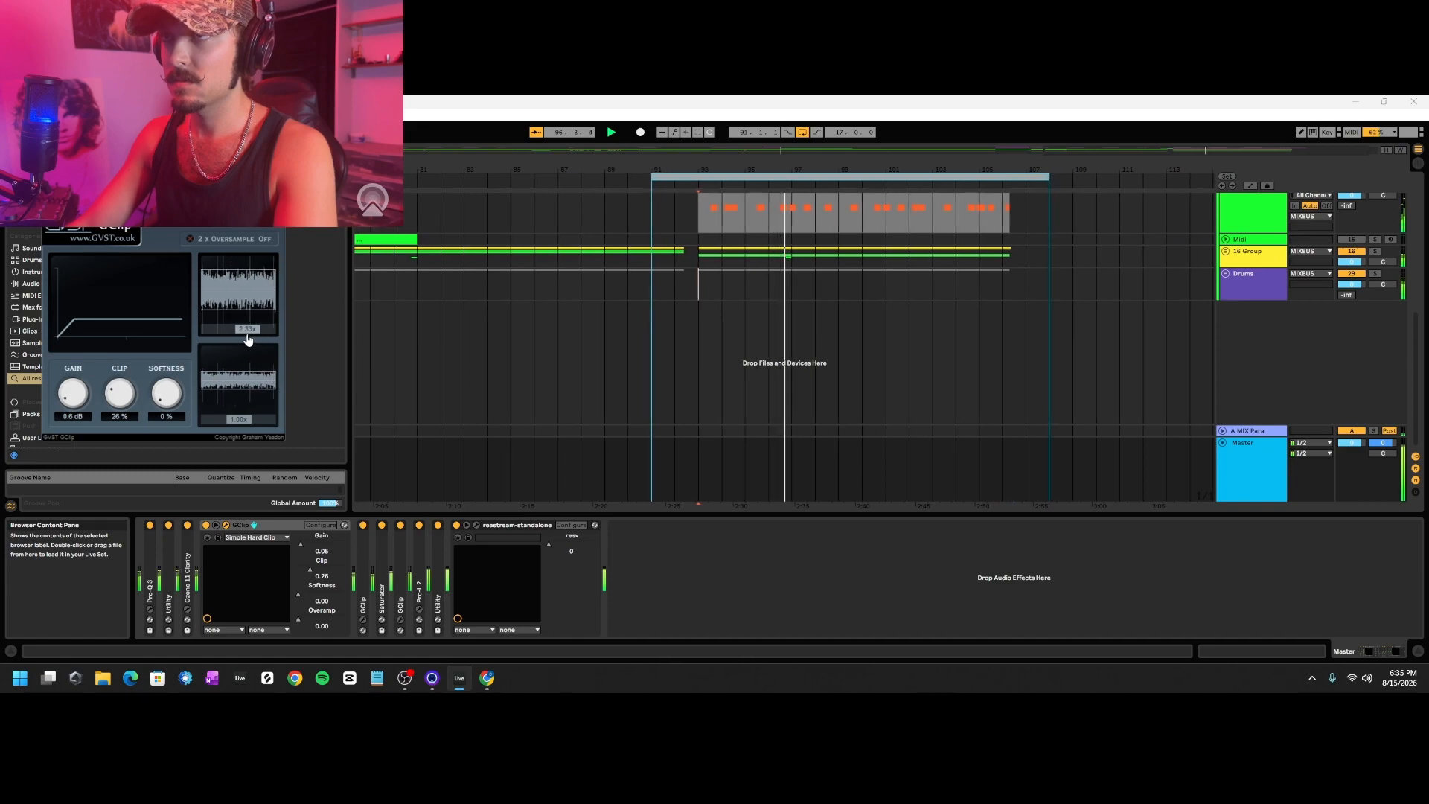
{"action": "key", "text": "space"}
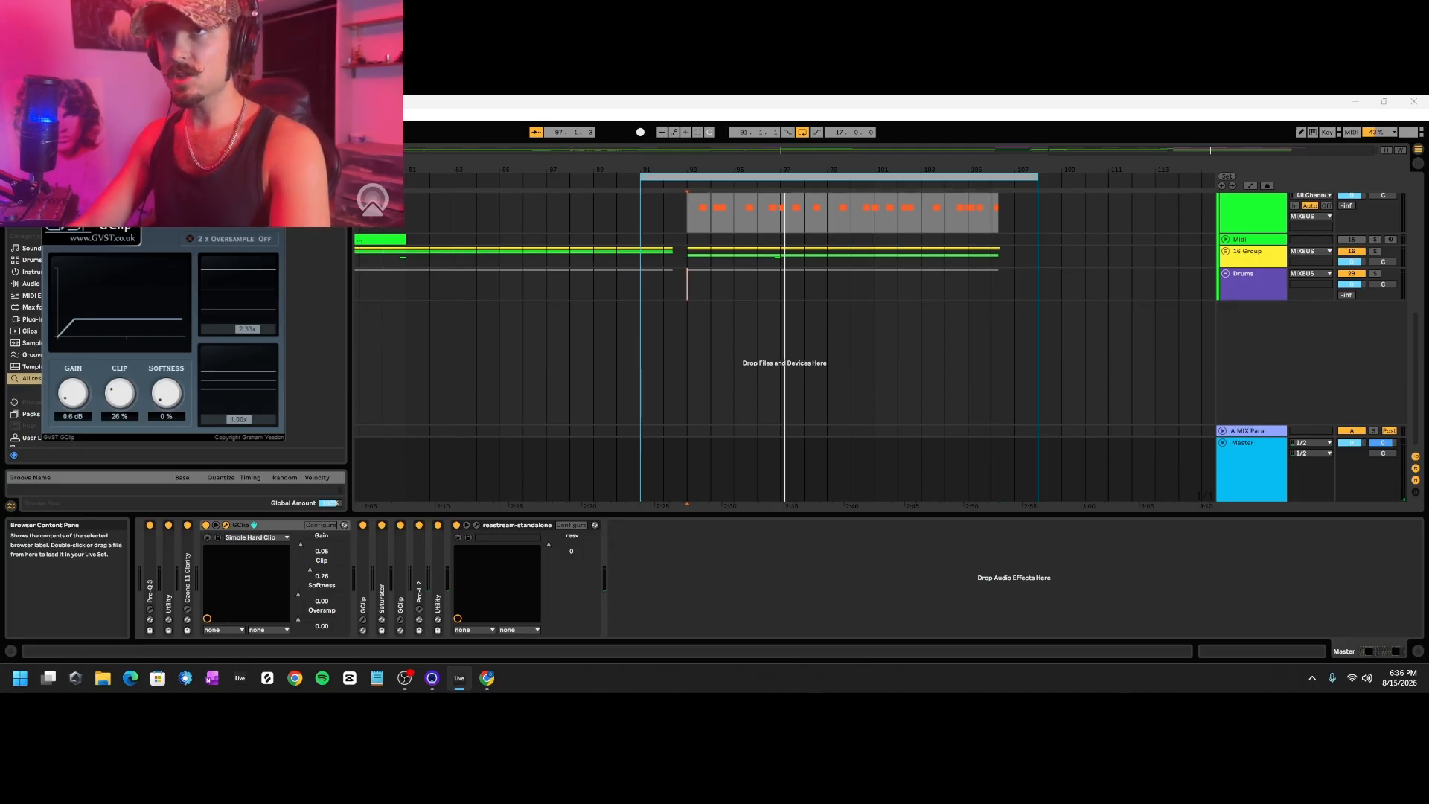
{"action": "left_click_drag", "start_coordinate": [103, 204], "coordinate": [446, 254]}
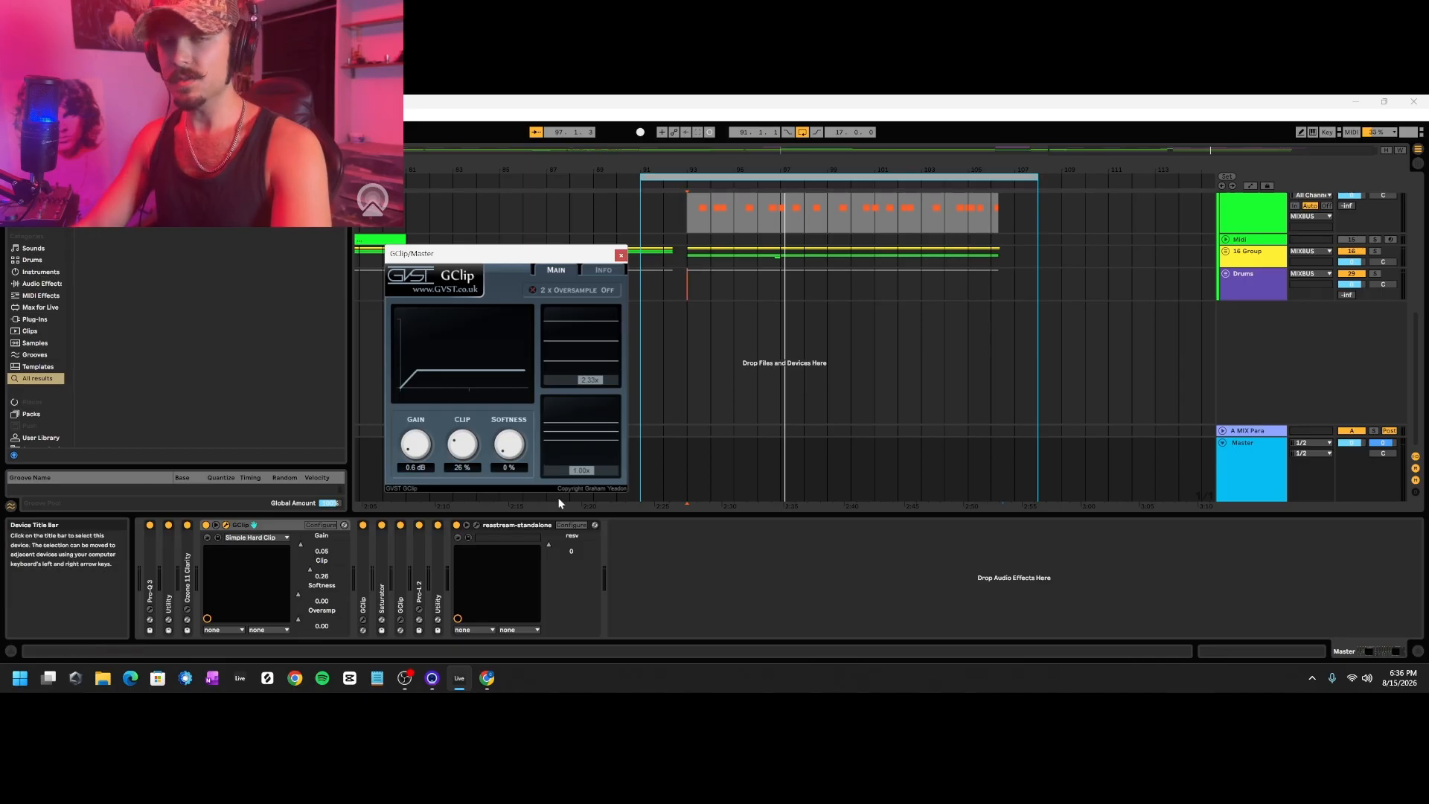
{"action": "left_click", "coordinate": [621, 255]}
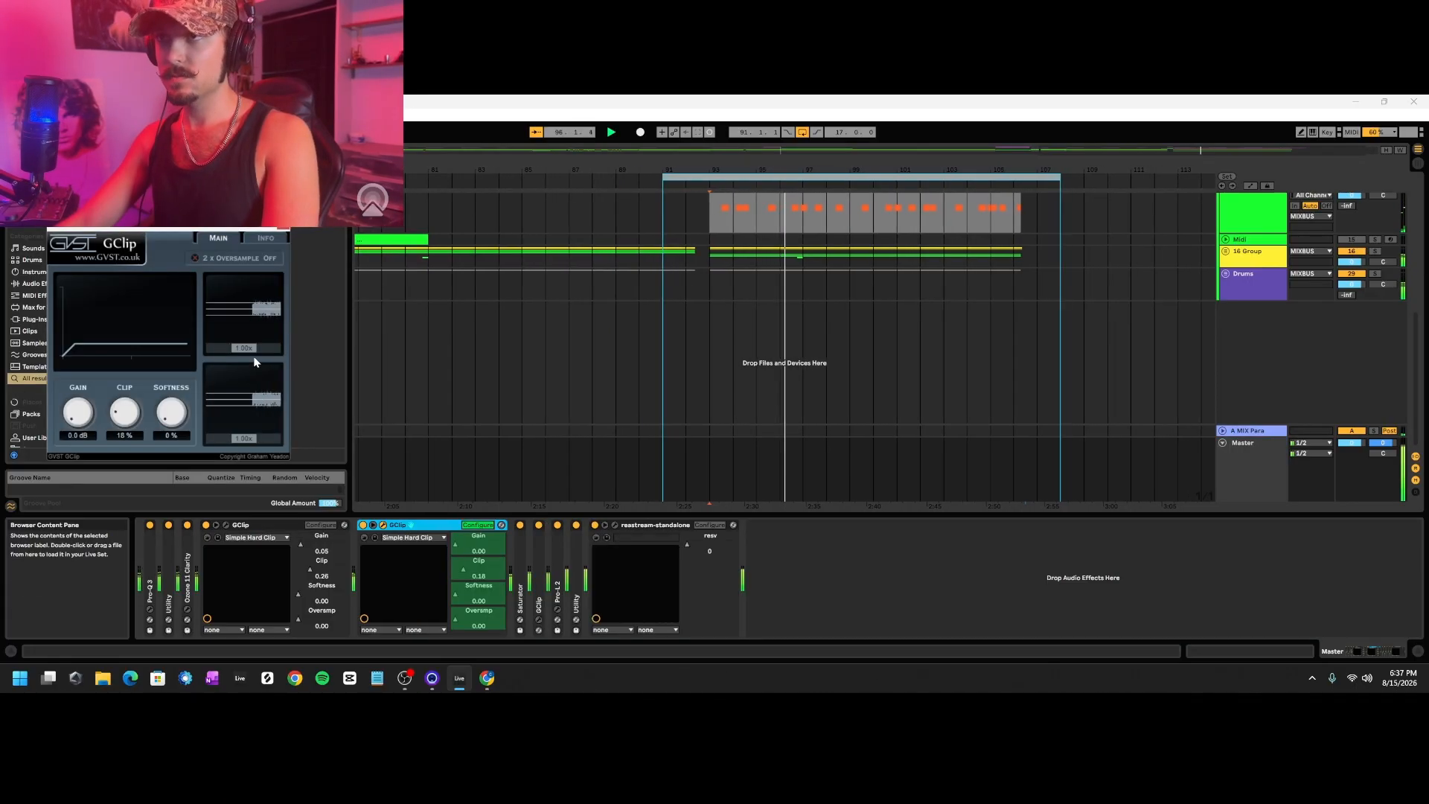
Magnify the second GClip's input waveform to 2.62x during playback, and open the third GClip on the Master track.
{"action": "left_click_drag", "start_coordinate": [244, 349], "coordinate": [254, 351]}
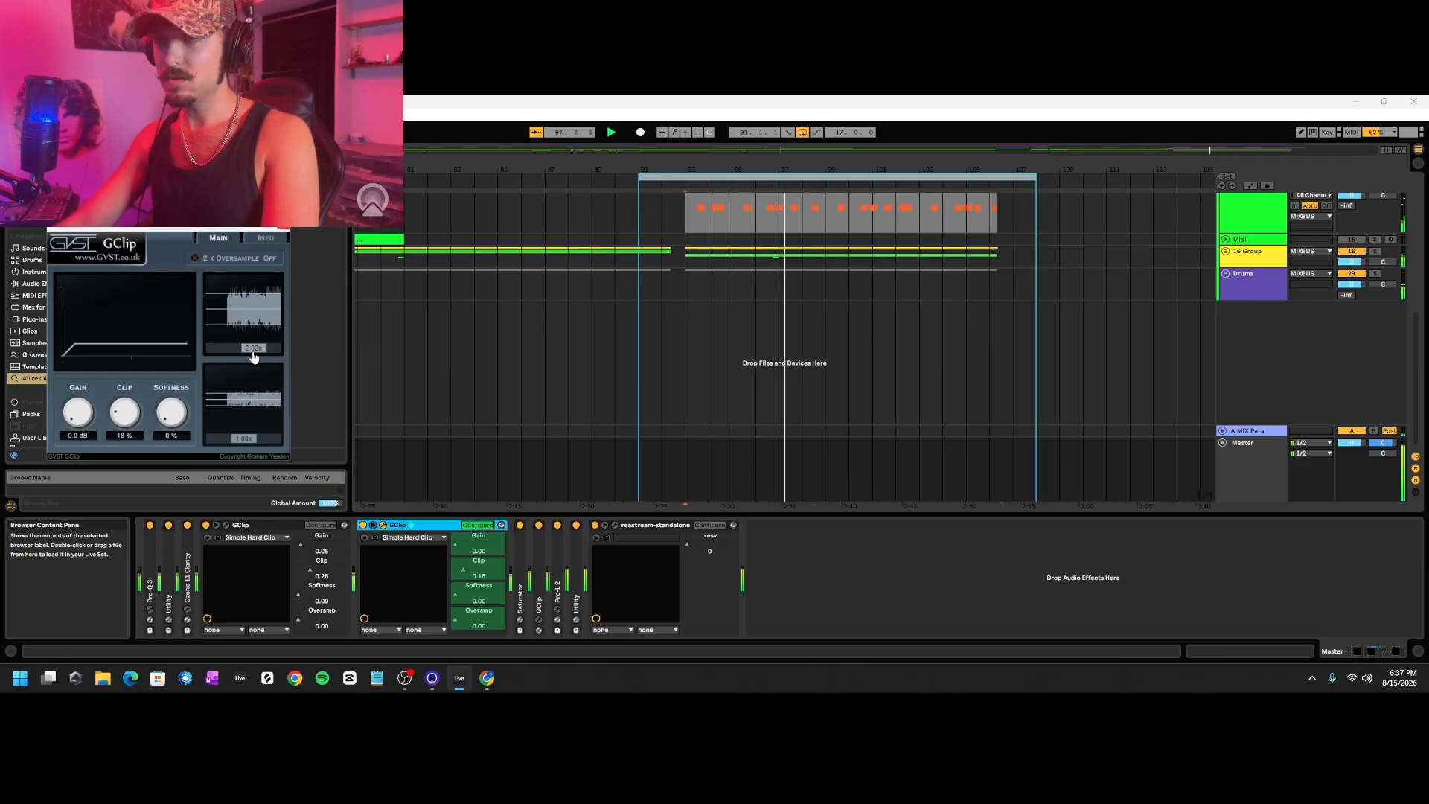
{"action": "key", "text": "ctrl+alt+p"}
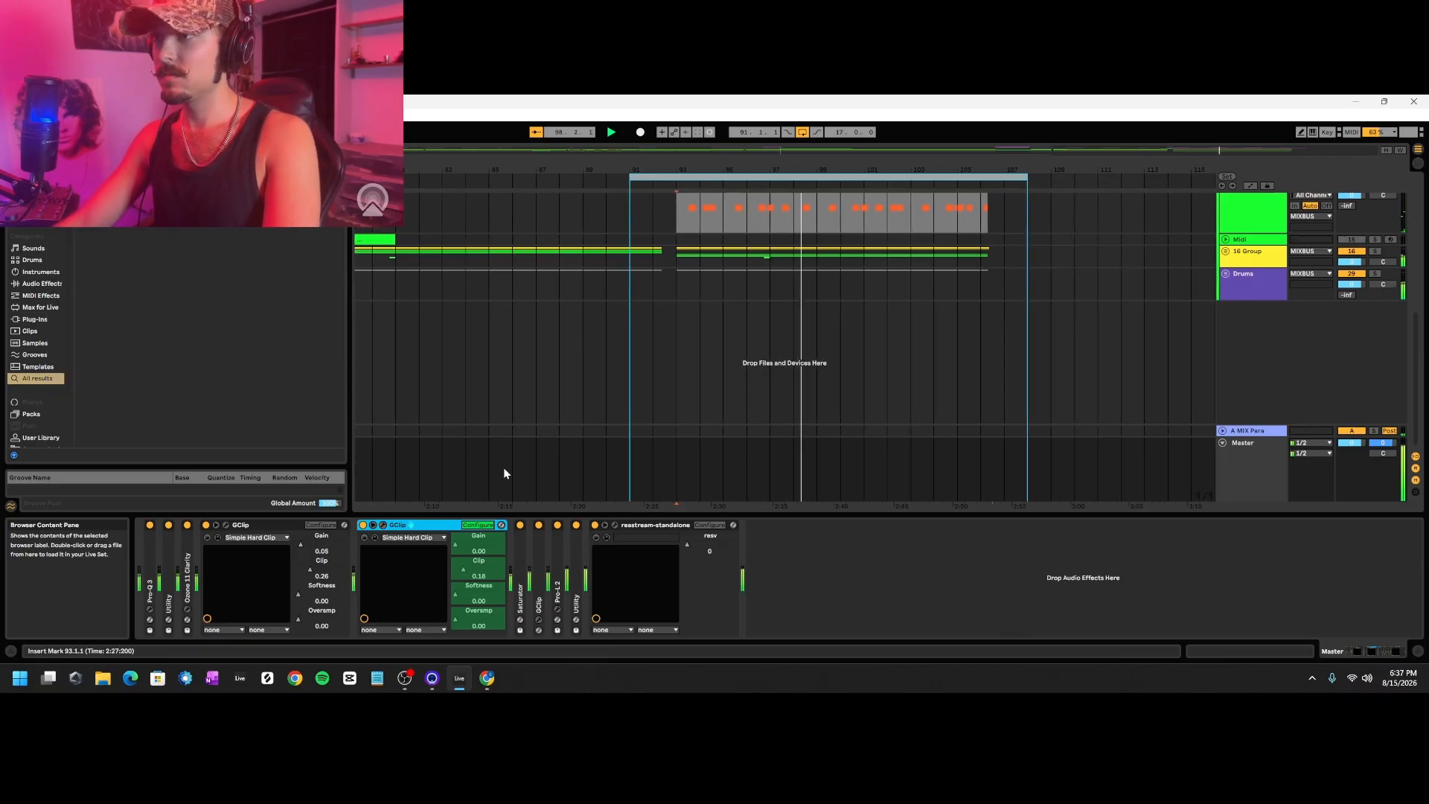
{"action": "left_click", "coordinate": [559, 525]}
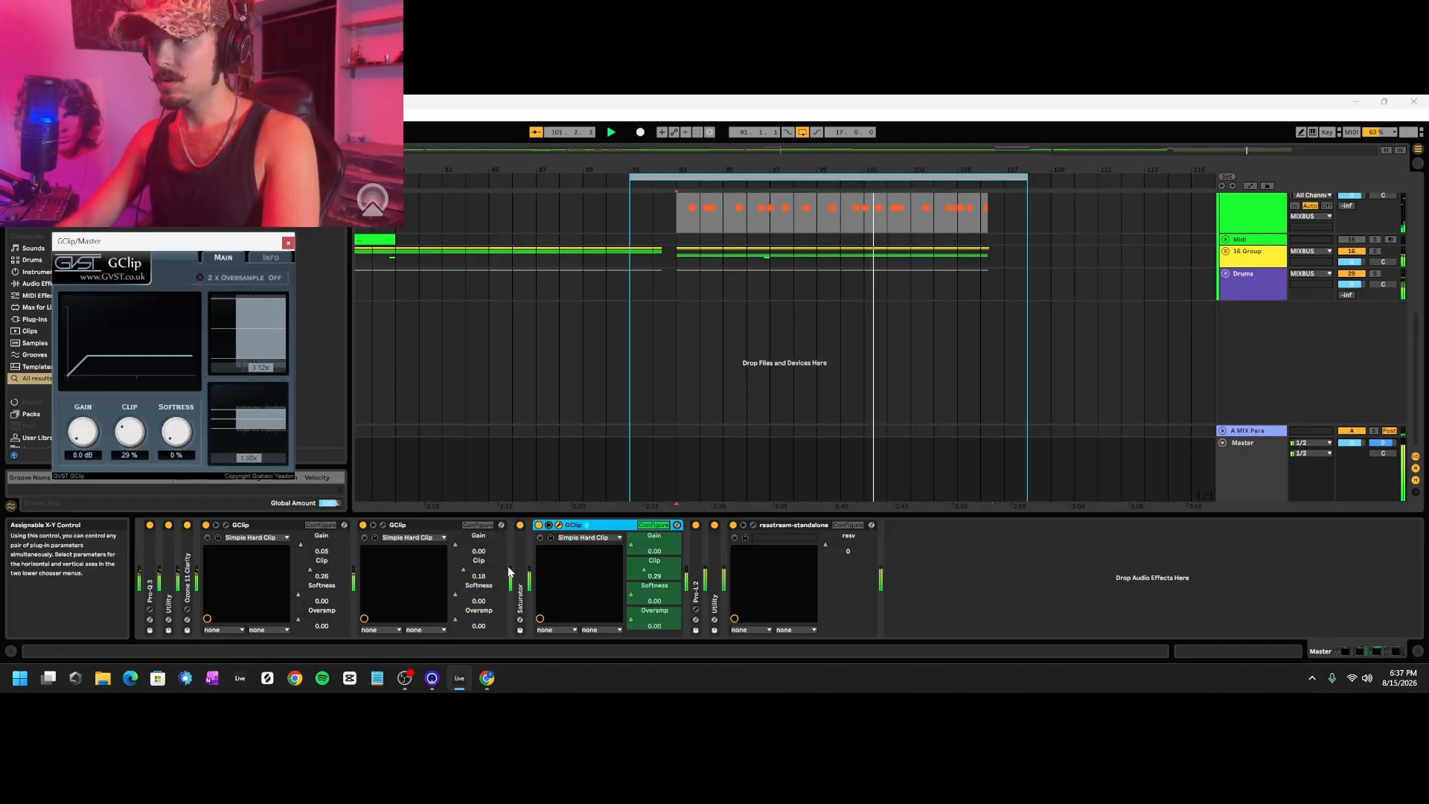
Expand the Master track's Saturator and examine the Pro-L 2 limiter during playback, ending with playback stopped and the limiter window closed.
{"action": "double_click", "coordinate": [517, 548]}
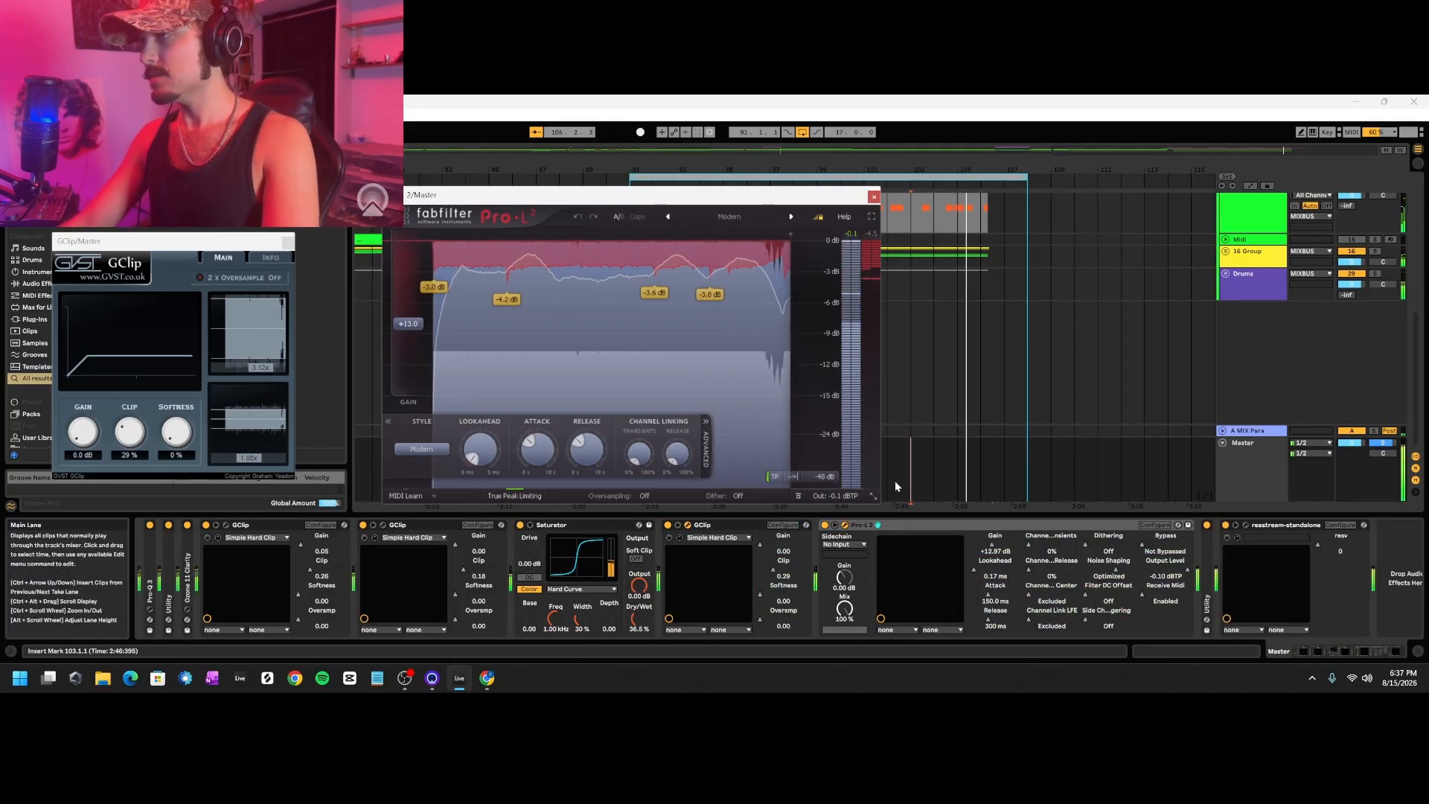
{"action": "key", "text": "space"}
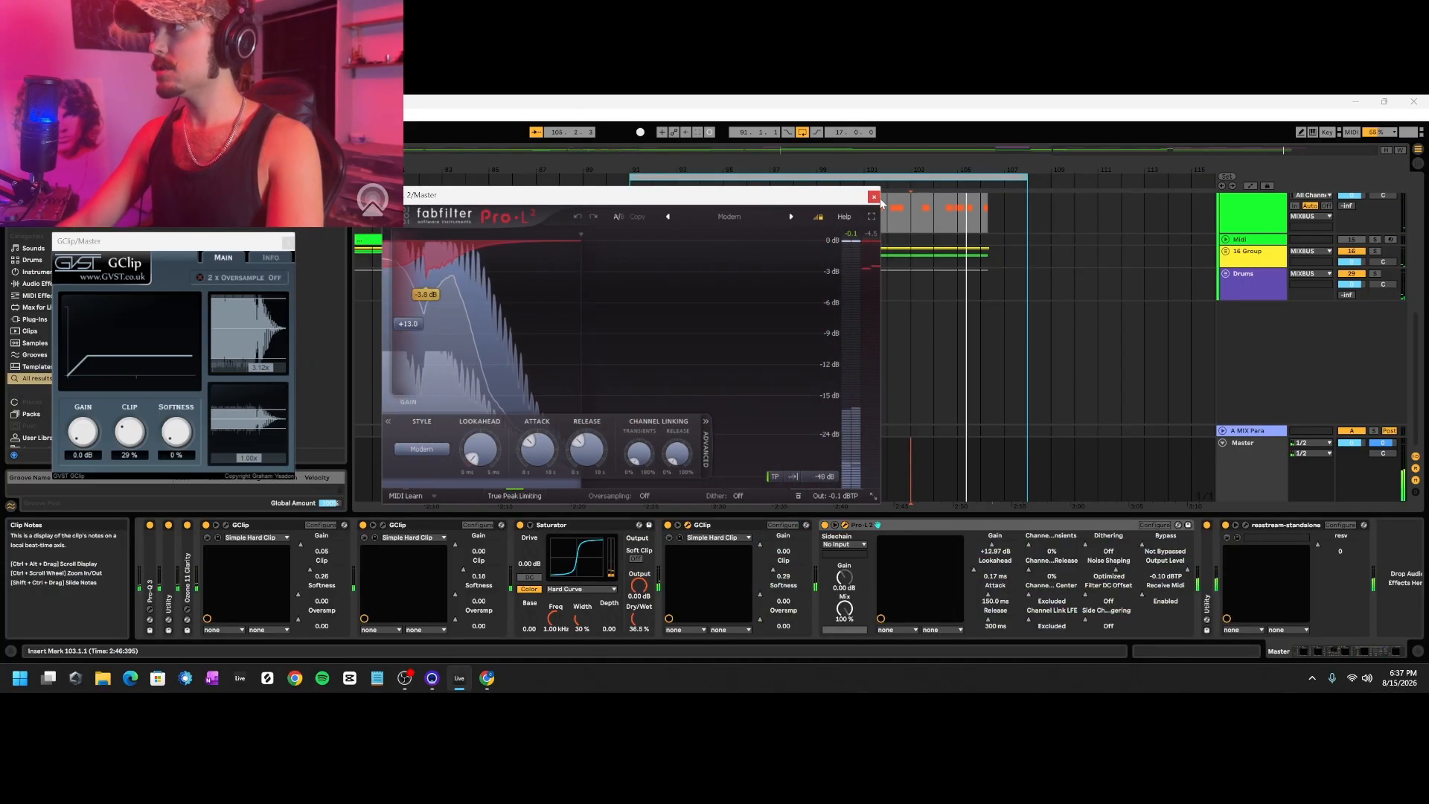
{"action": "left_click", "coordinate": [874, 197]}
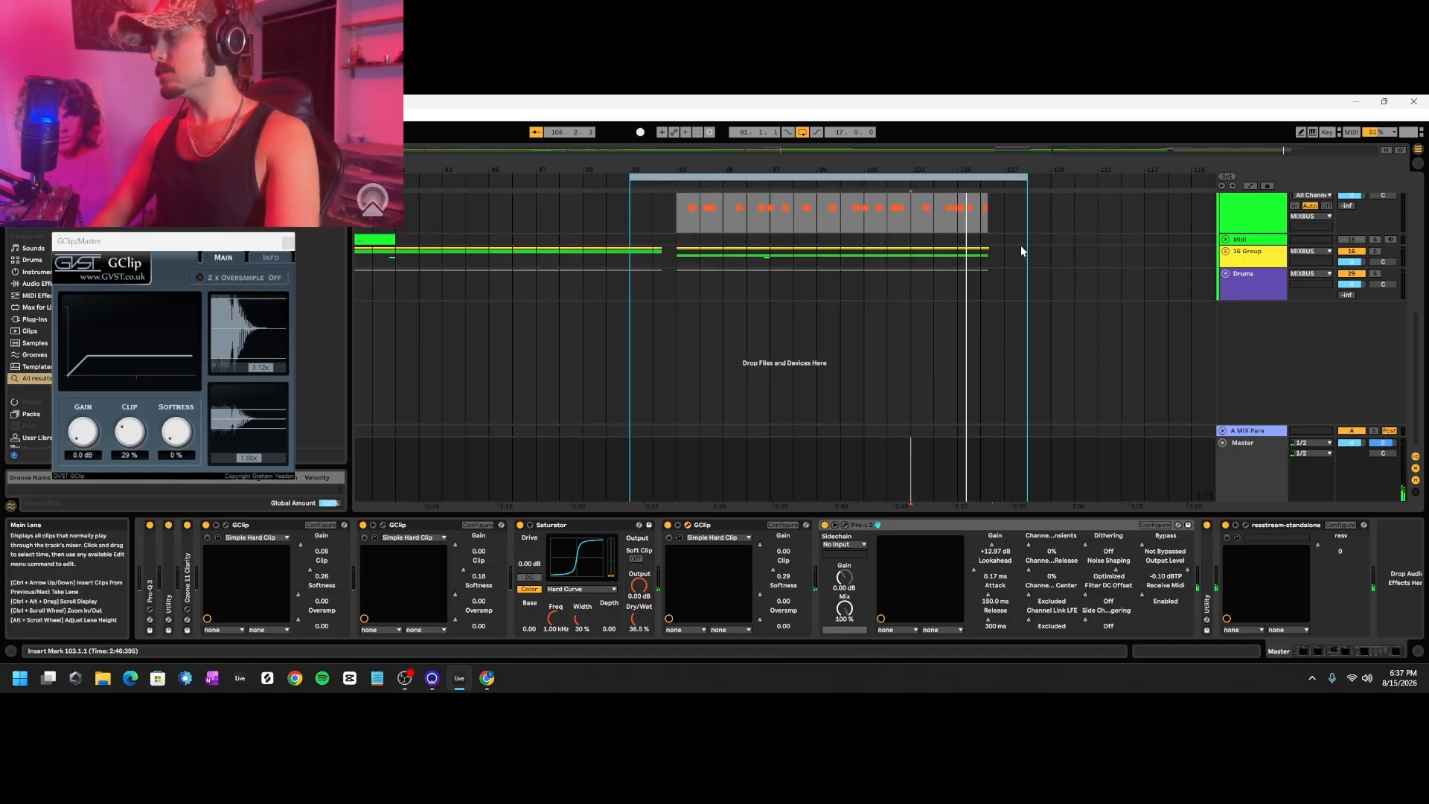